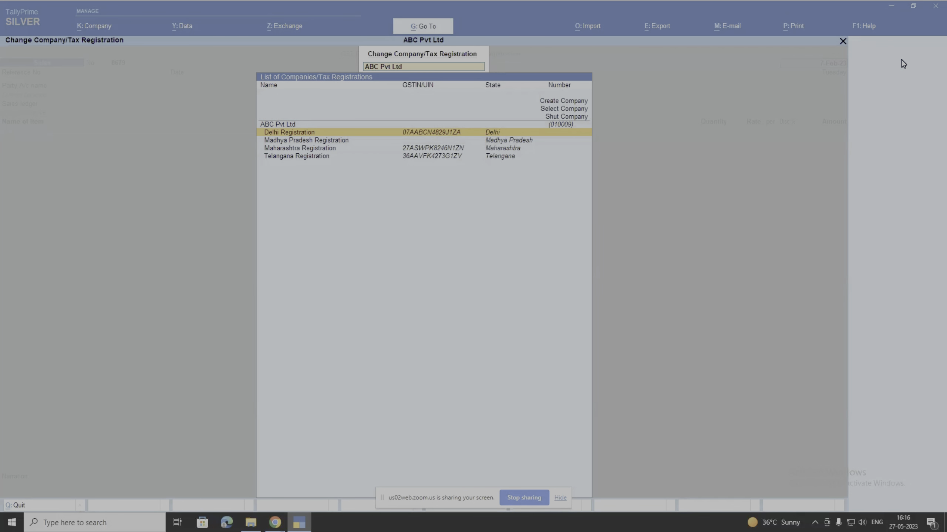
Leave the registration list and quit the sales voucher without saving, returning to the Gateway of Tally.
key("Up")
key("Return")
key("Escape")
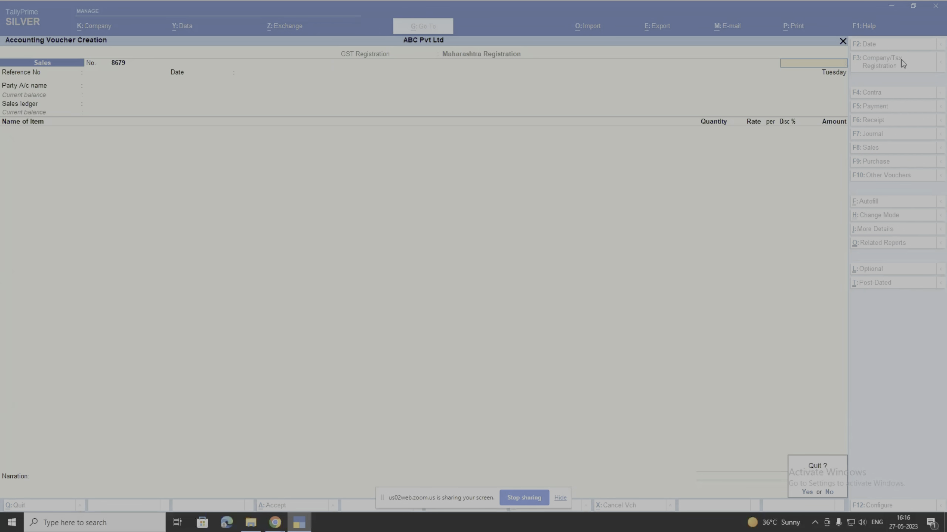
key("Return")
Open the Sales Delhi voucher type for alteration.
key("Up")
key("Up")
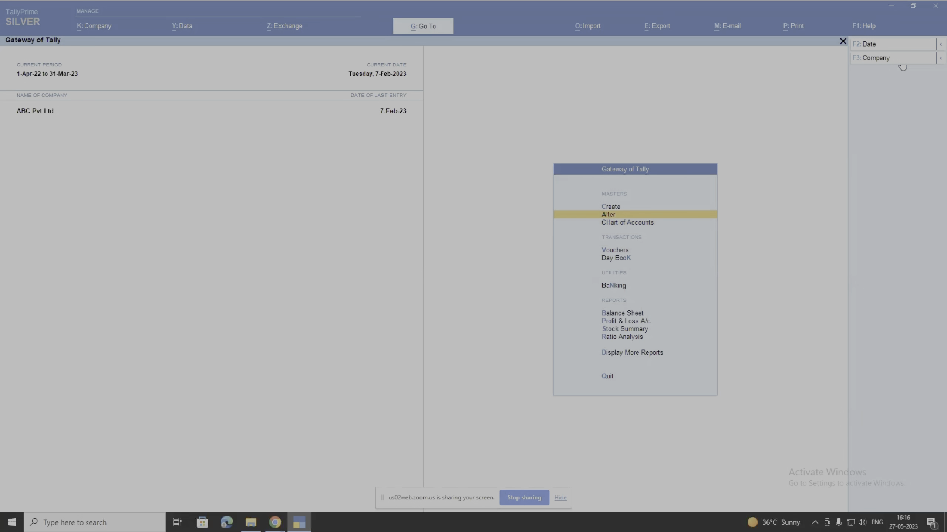
key("Return")
key("Down")
key("Down")
key("Down")
key("Return")
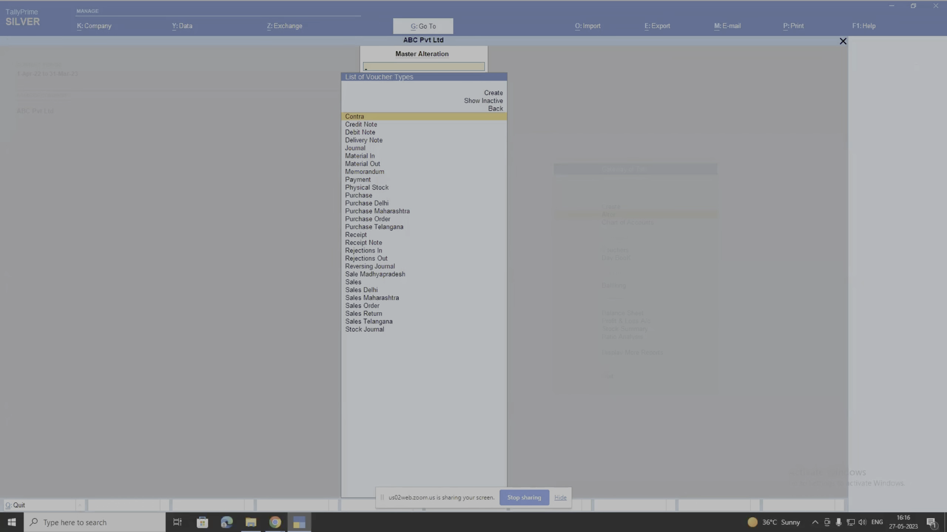
type("Sale")
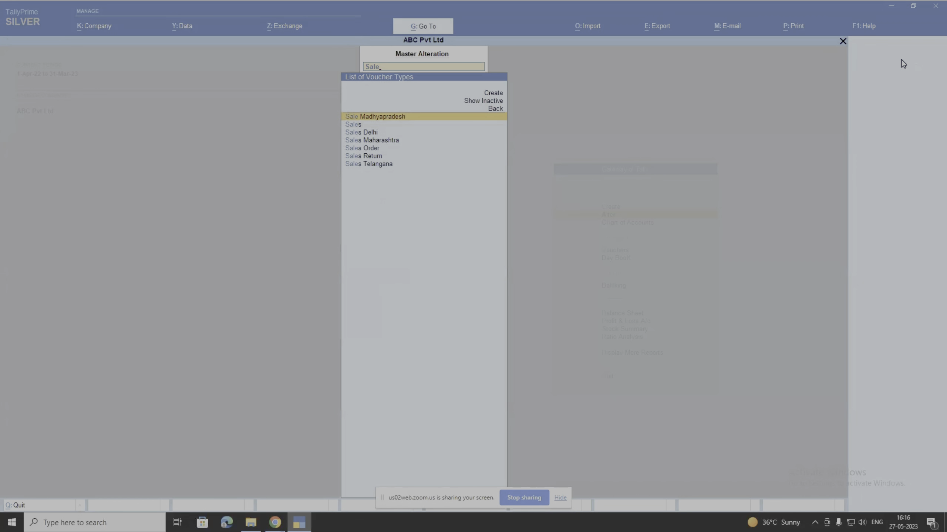
key("Down")
key("Down")
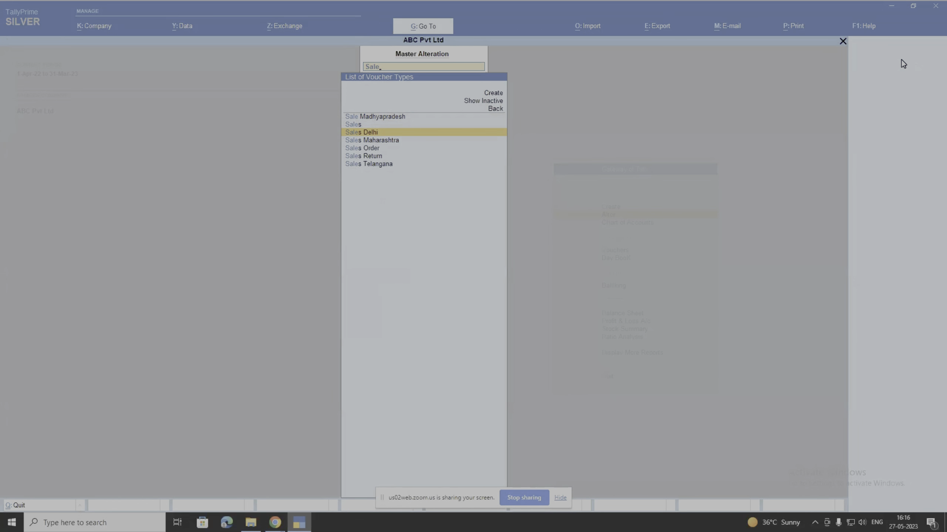
key("Return")
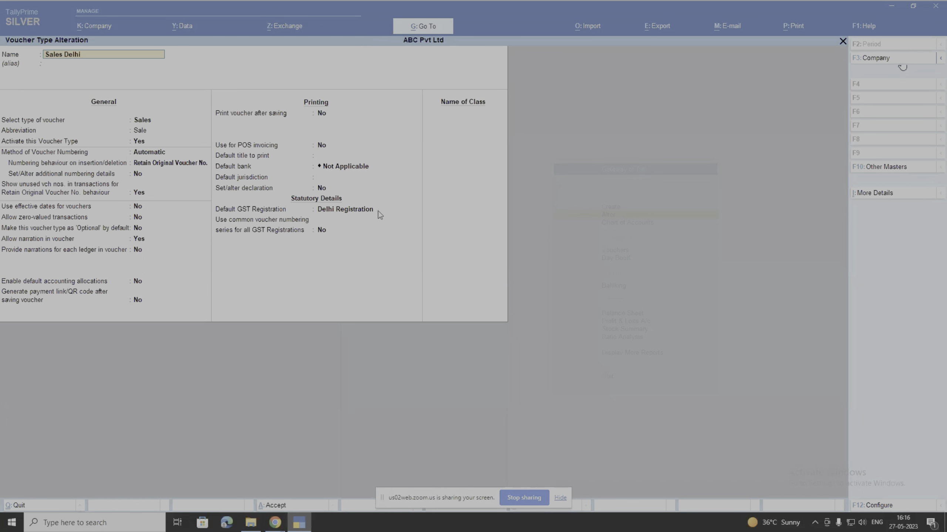
Check the default GST registration of the Sales Delhi voucher type and return to the Gateway of Tally.
left_click(346, 210)
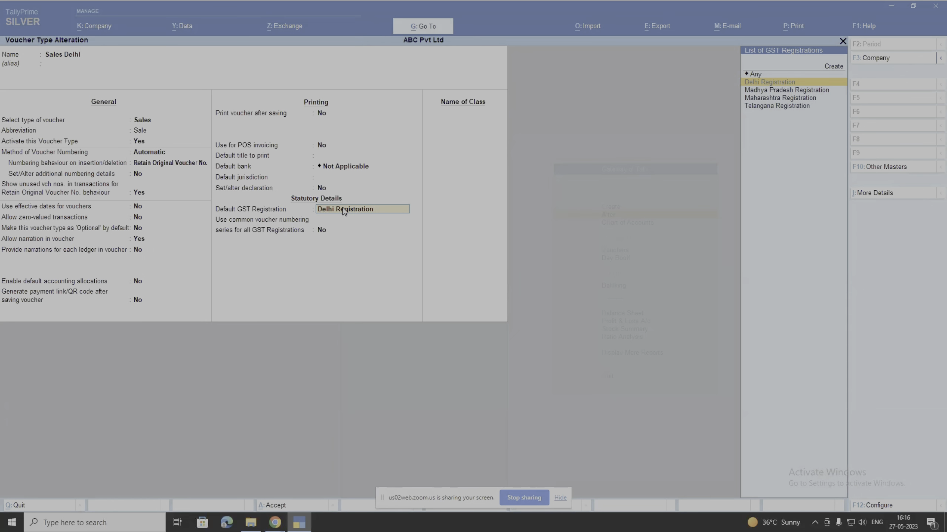
key("Return")
key("Return")
key("Return")
key("Escape")
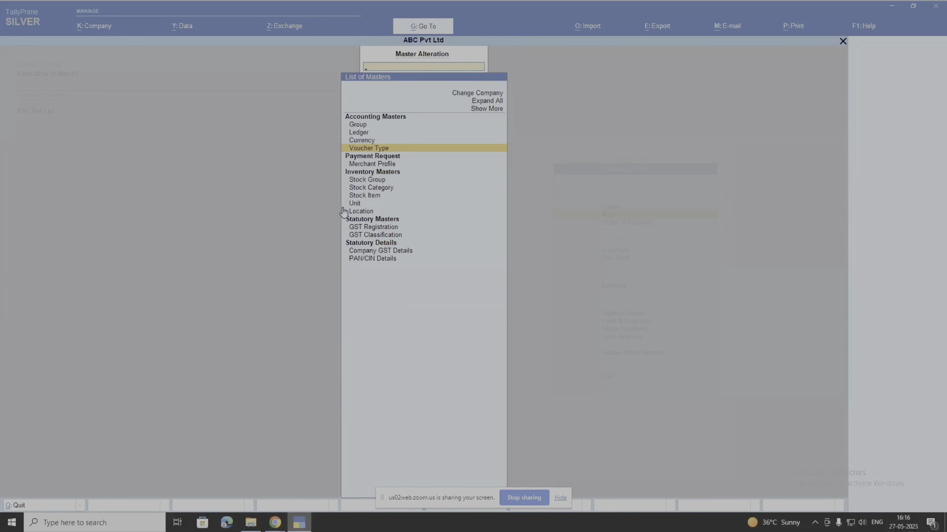
key("Escape")
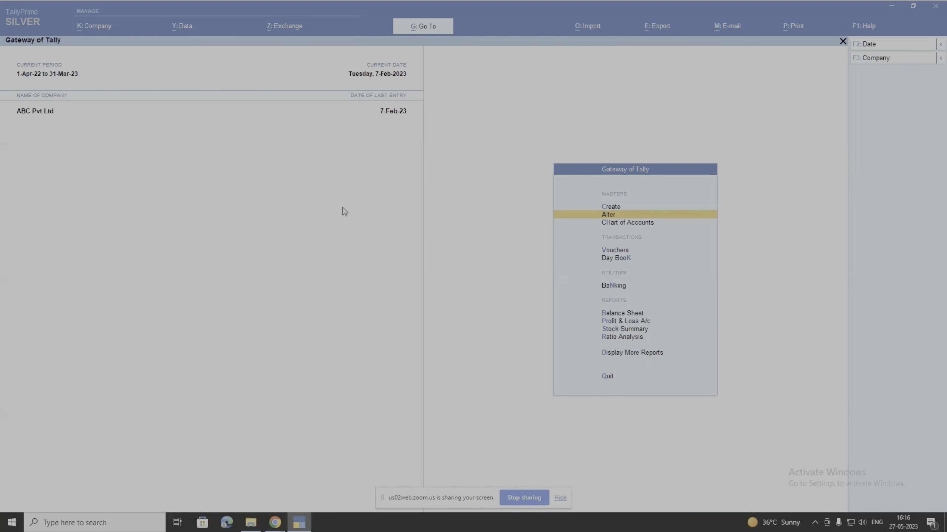
Open voucher entry to start a new sales voucher.
key("Down")
key("Down")
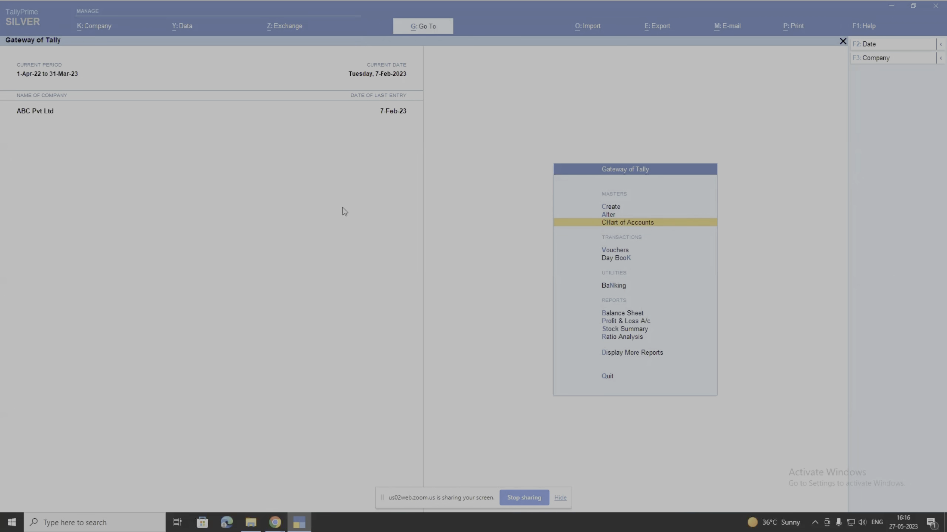
key("Return")
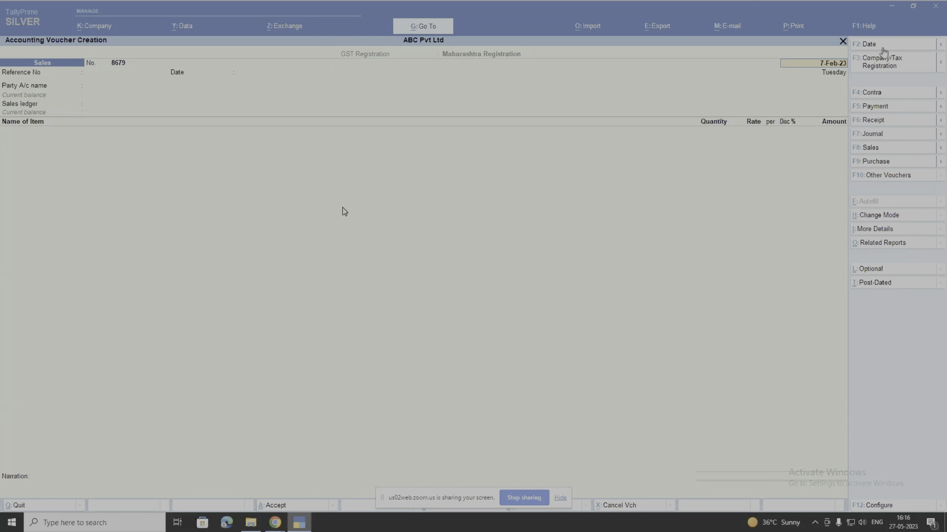
Switch the sales voucher's tax registration to Telangana Registration.
left_click(886, 61)
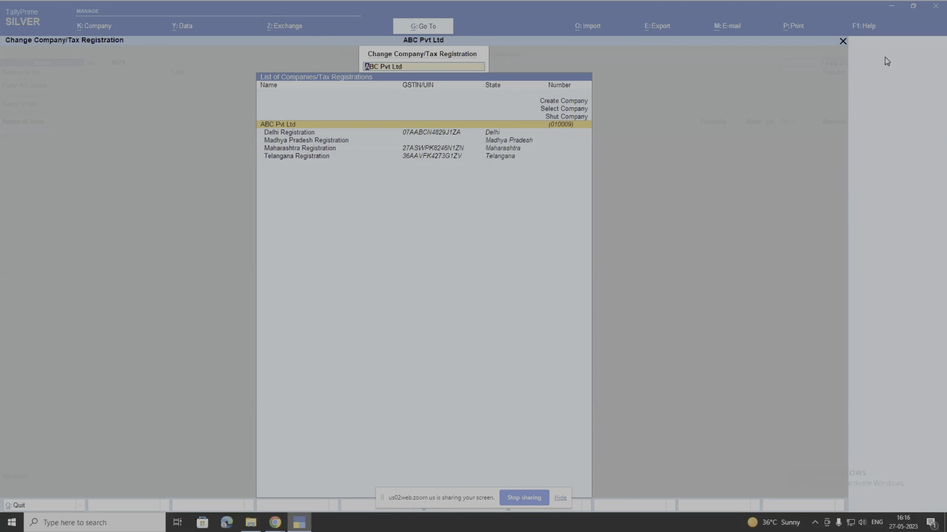
key("Down")
key("Down")
key("Down")
key("Down")
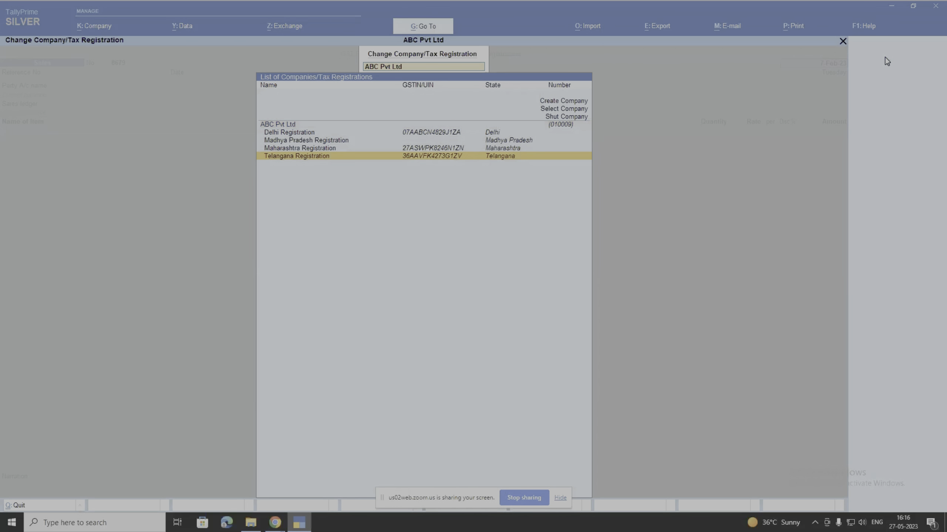
key("Return")
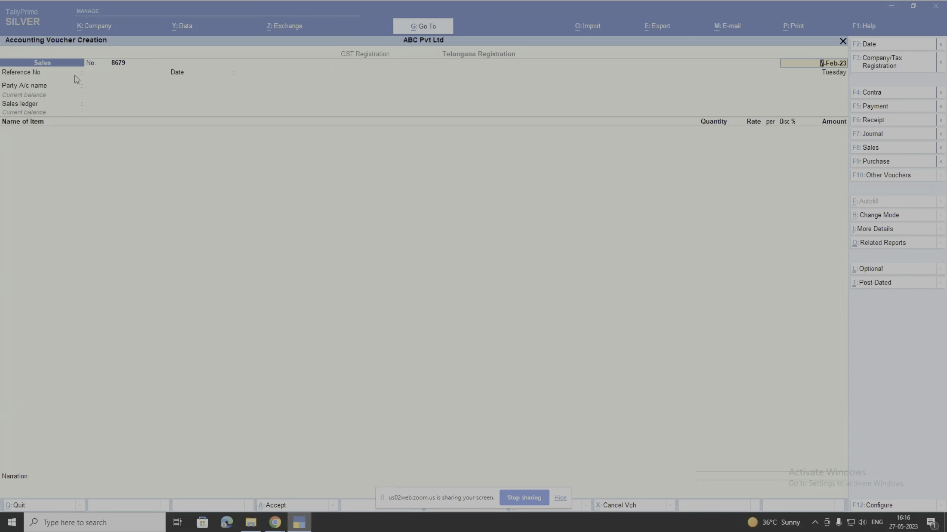
Change the sales voucher's tax registration to Delhi Registration, leaving the reference number and its date blank.
left_click(880, 66)
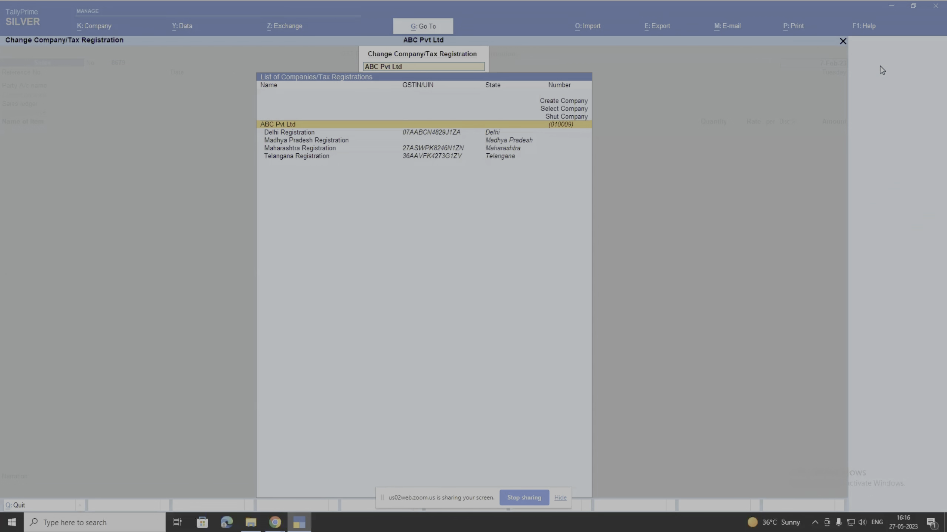
key("Down")
key("Return")
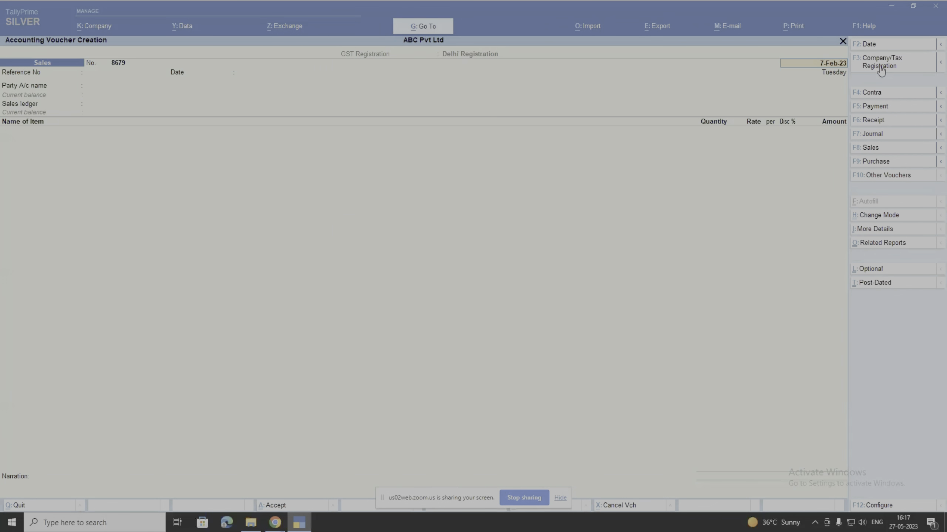
key("Return")
key("Return")
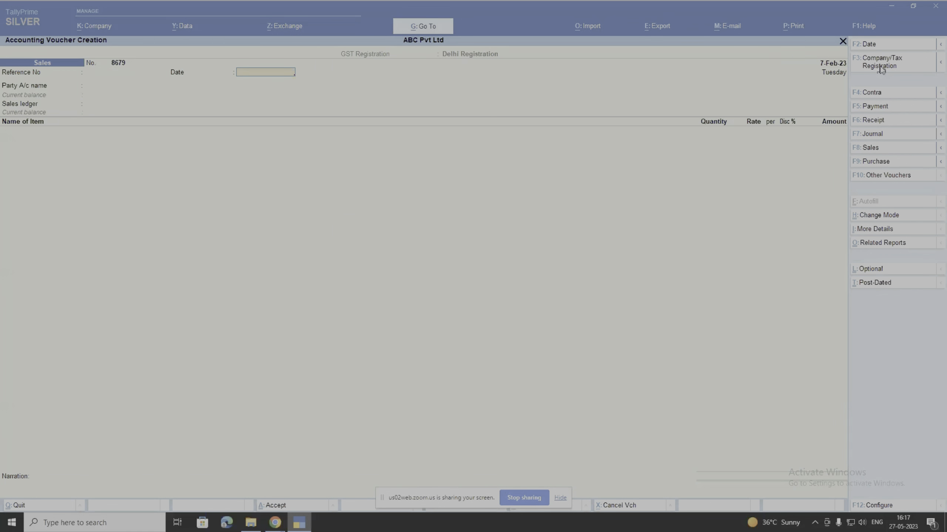
key("Return")
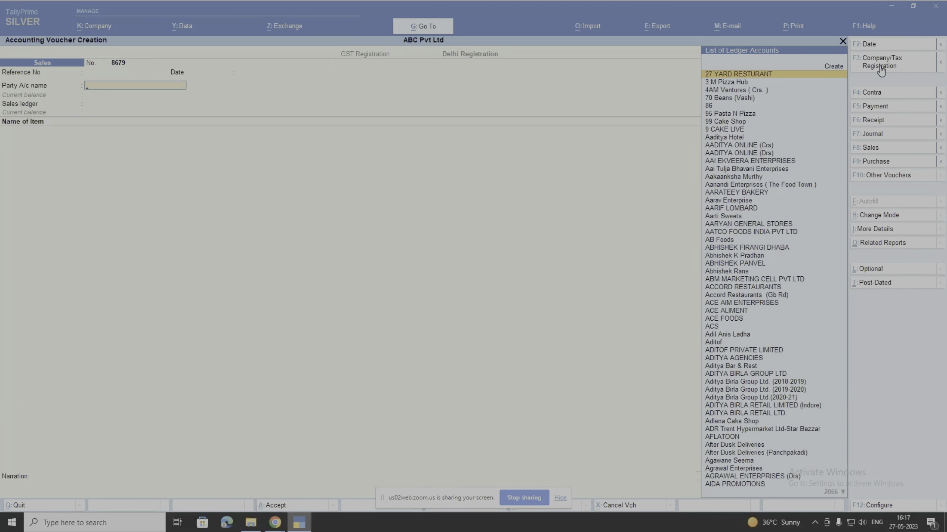
key("Down")
key("Down")
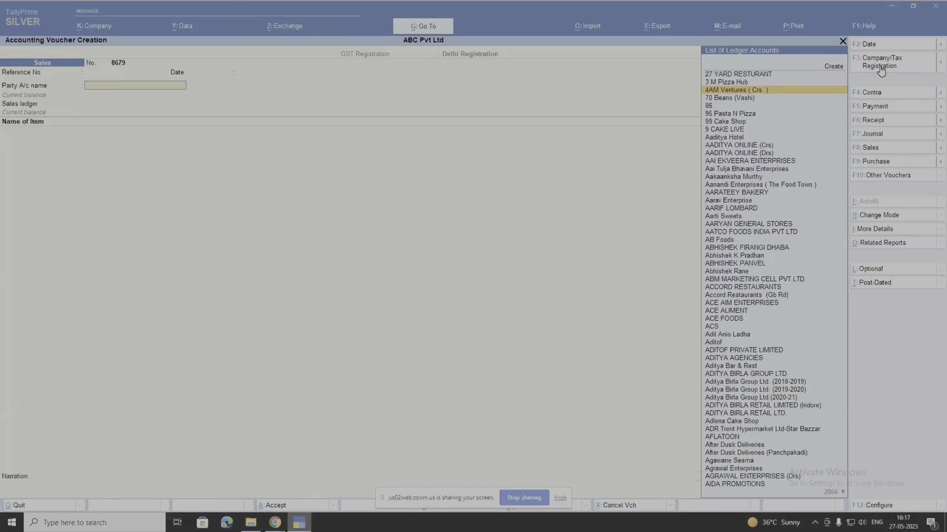
key("Return")
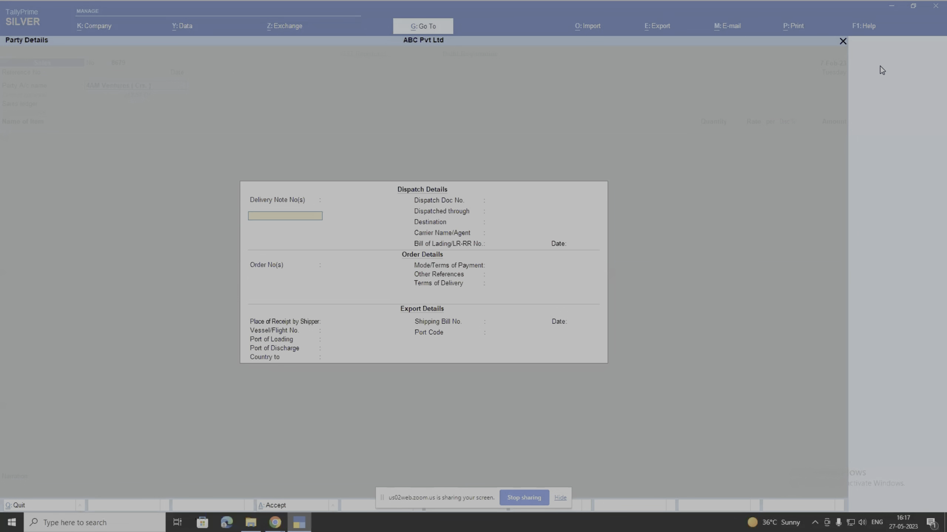
key("Return")
key("Return")
key("BackSpace")
key("BackSpace")
key("Escape")
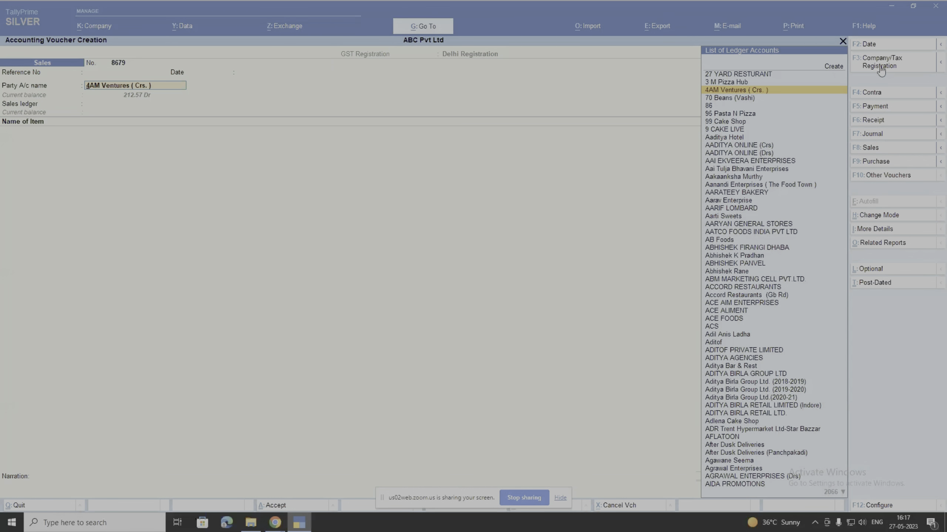
Set the party account to Debtor Delhi, accepting blank dispatch details and the default party details.
type("De")
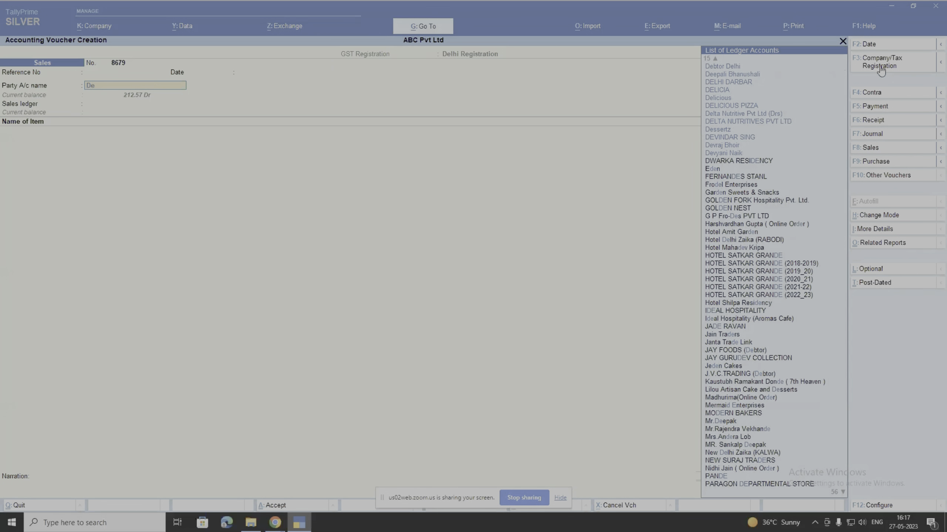
key("Down")
key("Down")
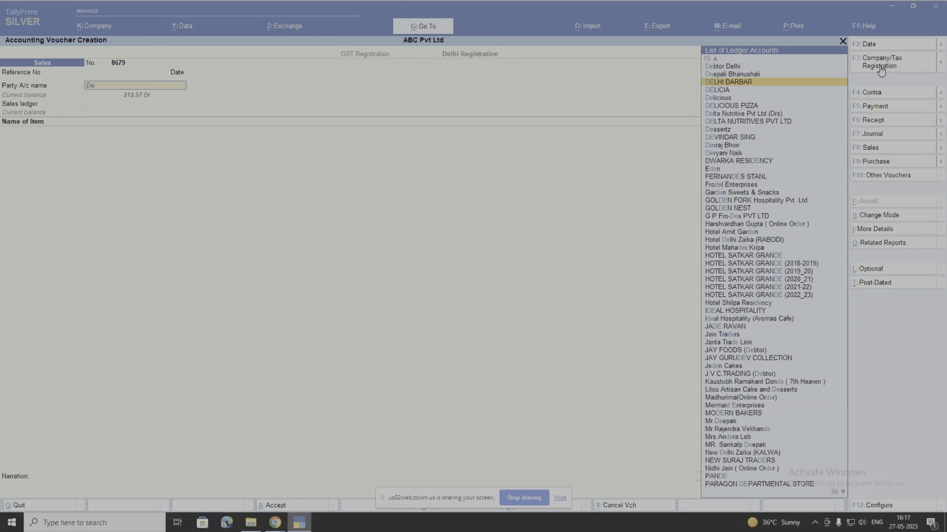
type("btor")
key("Return")
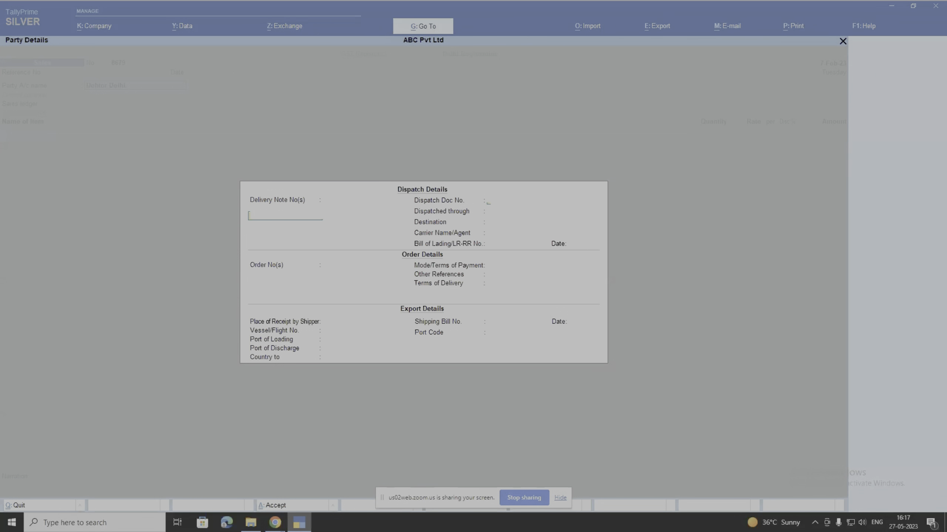
key("Return")
key("Return")
key("Return")
key("ctrl+a")
key("Return")
key("Return")
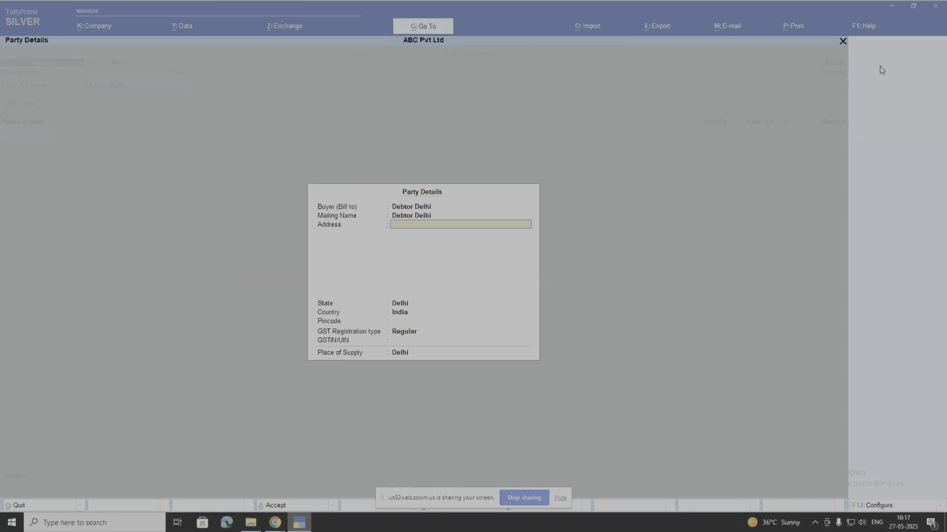
key("ctrl+a")
key("Return")
Set the voucher's sales ledger to Sales.
key("BackSpace")
key("Down")
key("Down")
key("Down")
key("Down")
key("Down")
key("Down")
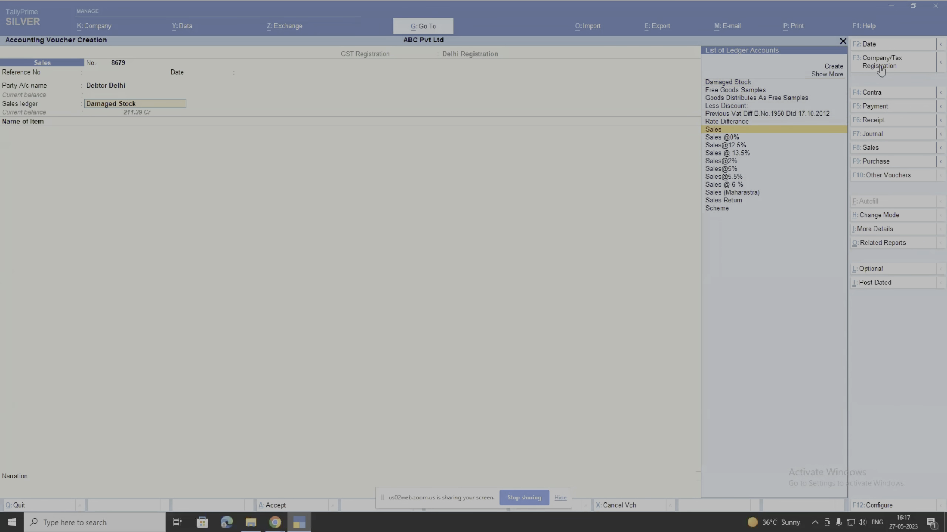
key("Return")
Add the stock item VALUE STAR with a quantity of 1 KG at a rate of 1.00 per KG.
type("value")
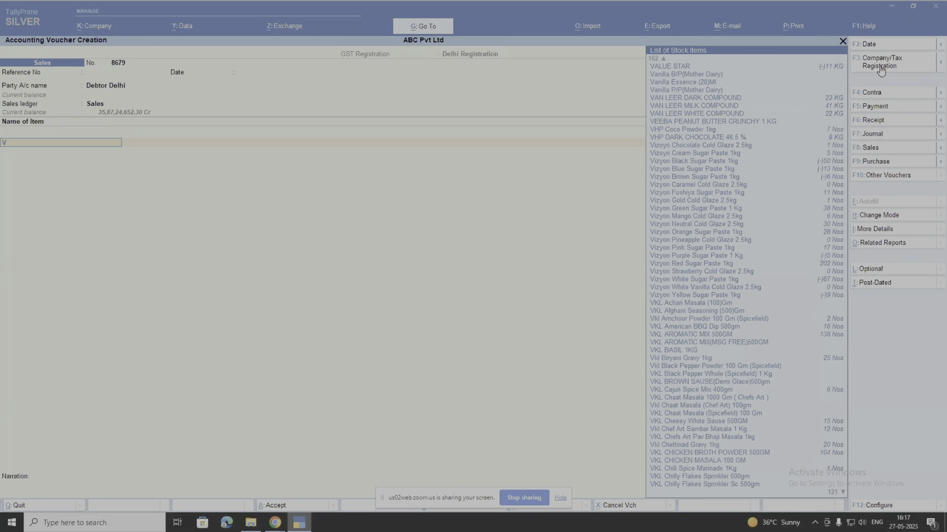
key("Return")
key("Return")
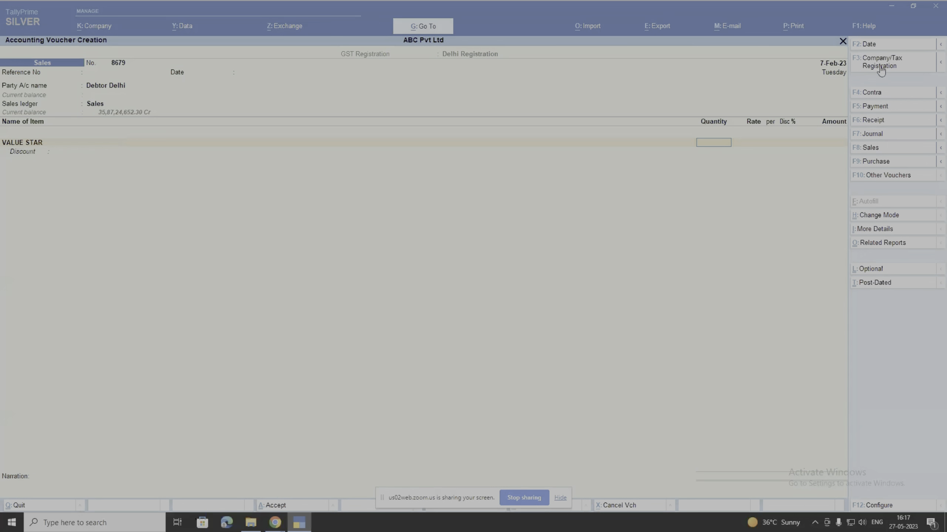
key("Return")
key("Return")
key("Return")
key("Return")
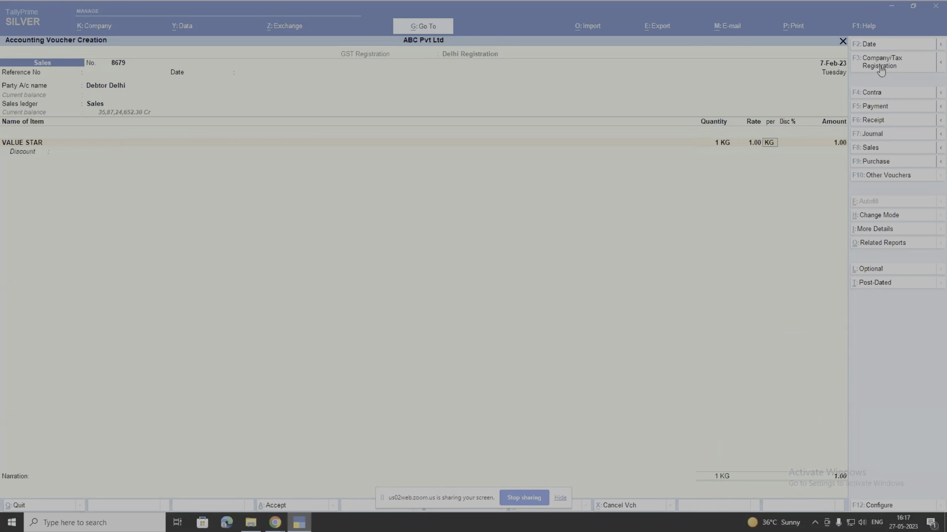
key("Return")
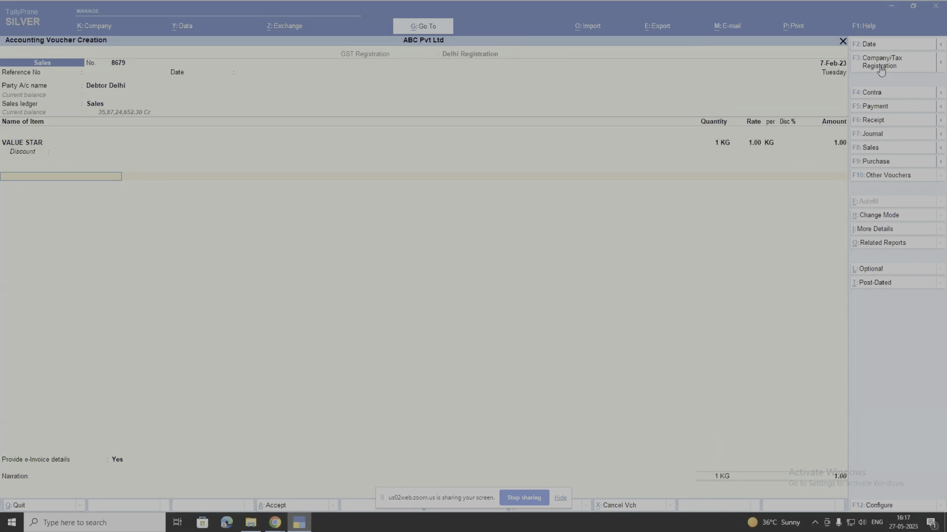
Add the CGST and SGST tax ledgers below the VALUE STAR item.
type("cgst")
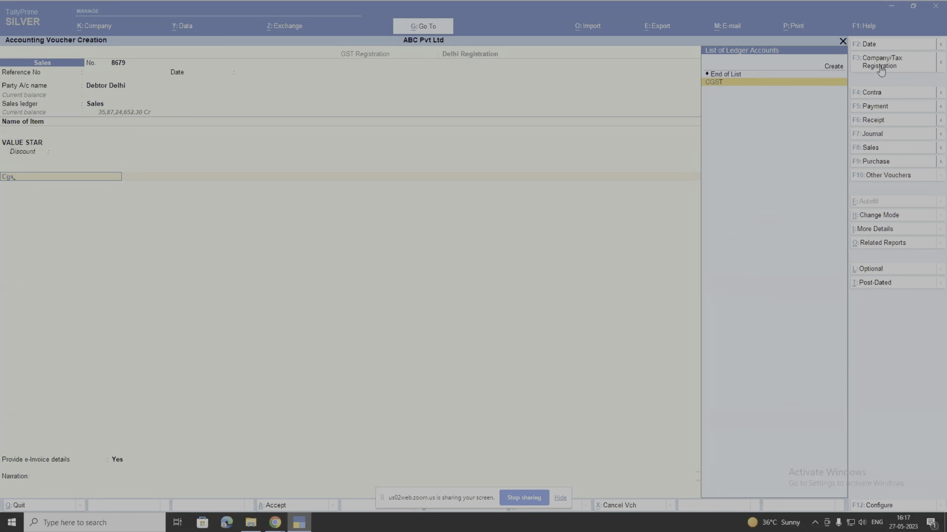
key("Return")
type("sgst")
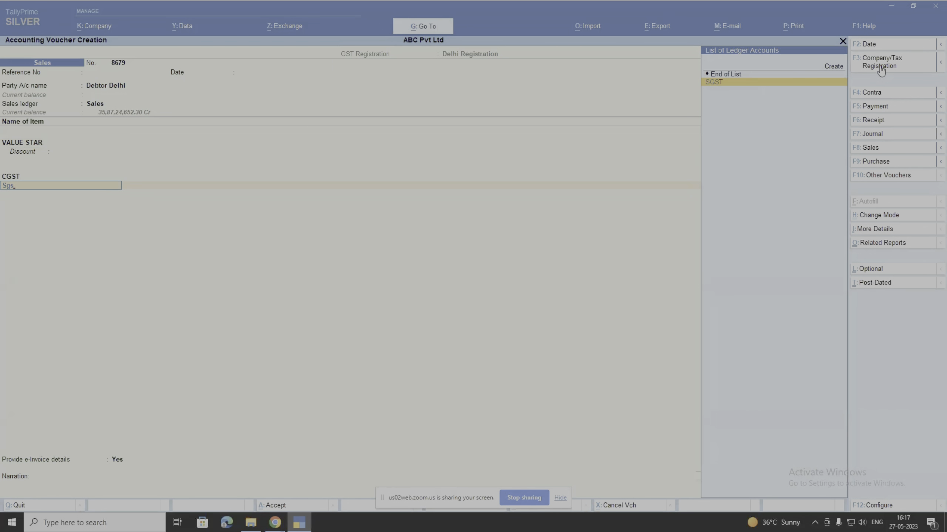
key("Return")
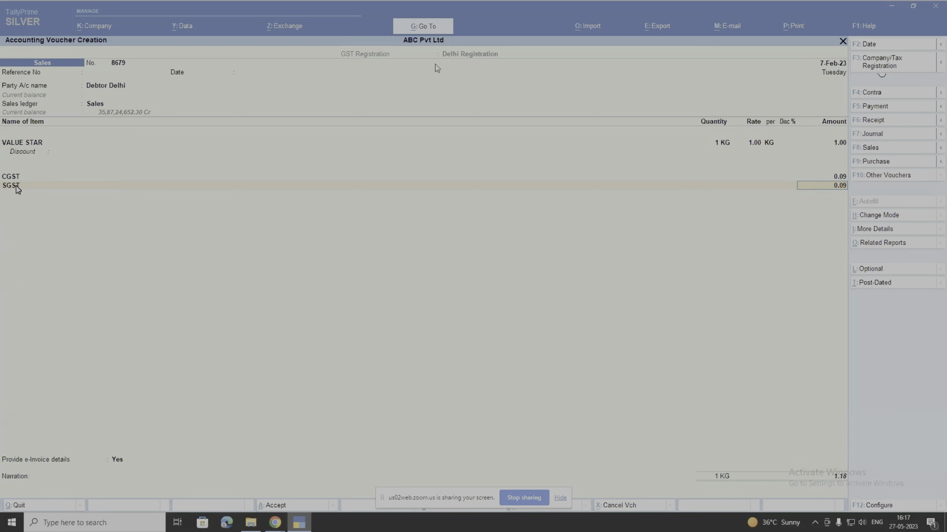
Finish the tax ledger entries and set the option to provide e-Invoice details to No.
key("Return")
key("Return")
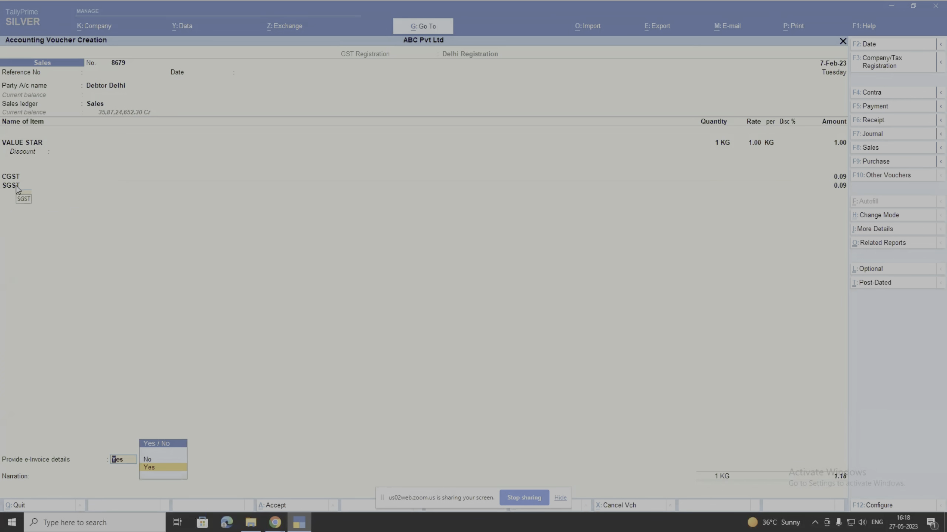
key("Up")
key("Return")
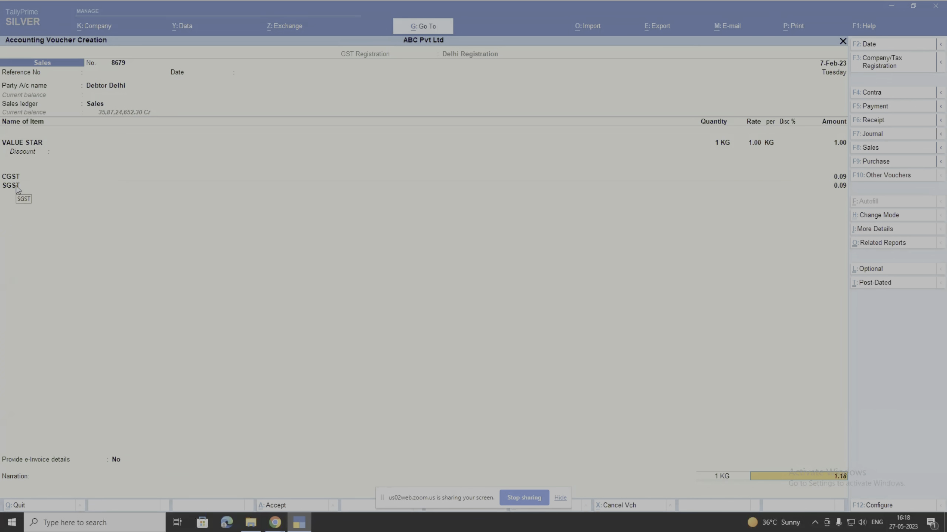
Save the sales voucher without generating an e-Invoice and return to the Gateway of Tally.
key("Return")
key("Return")
key("Return")
key("Return")
key("Return")
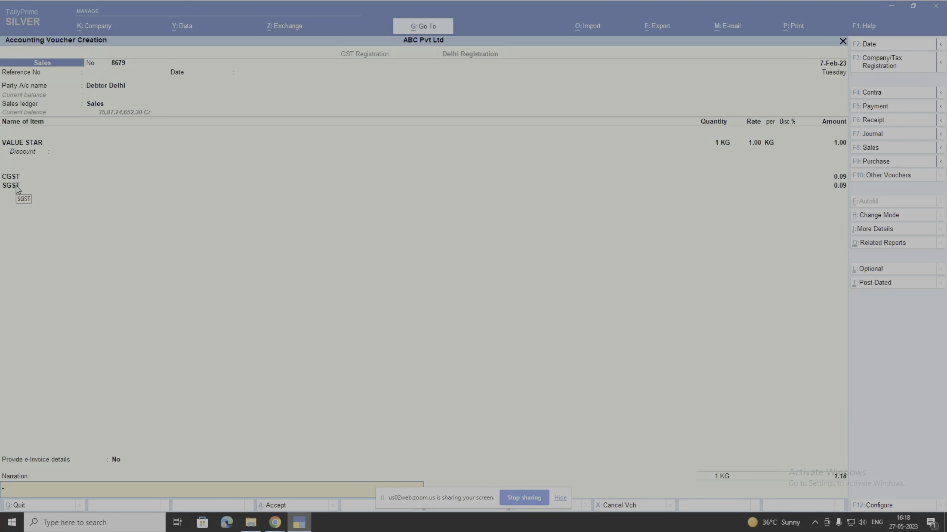
key("Return")
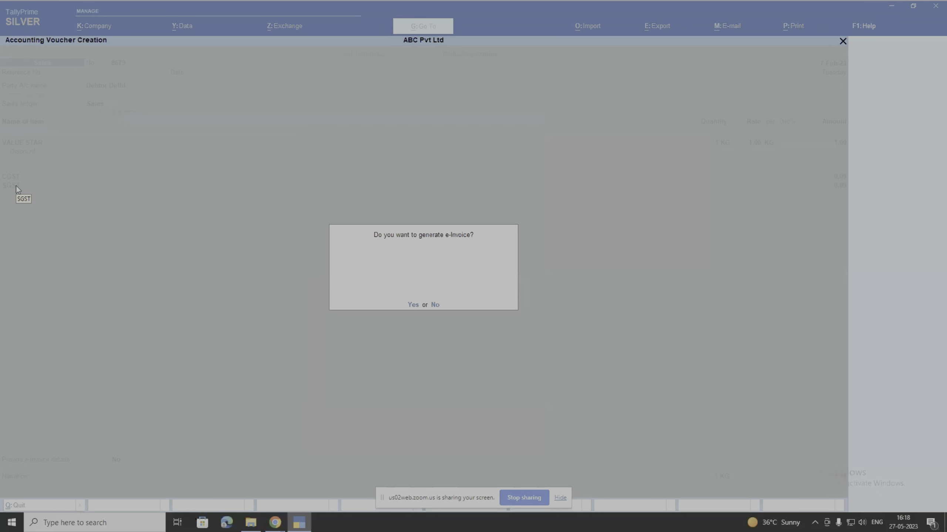
key("Escape")
key("Escape")
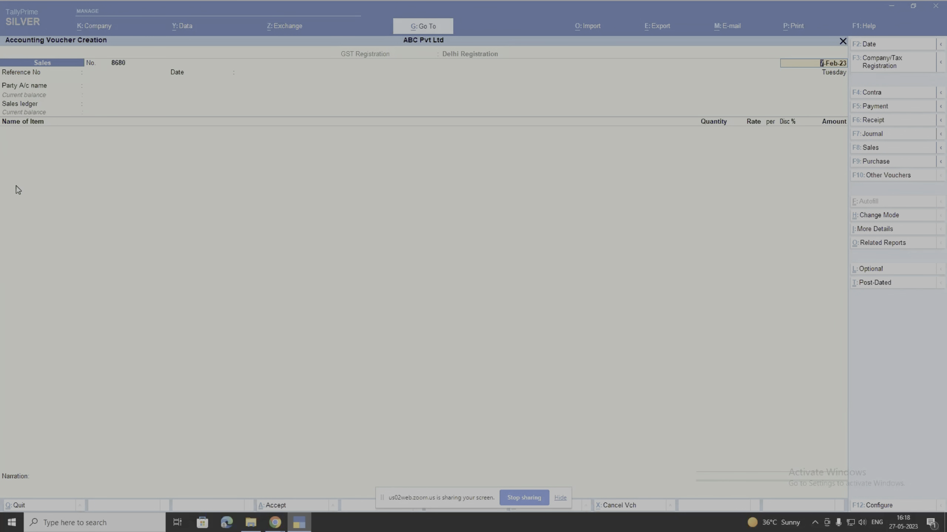
key("Escape")
key("Escape")
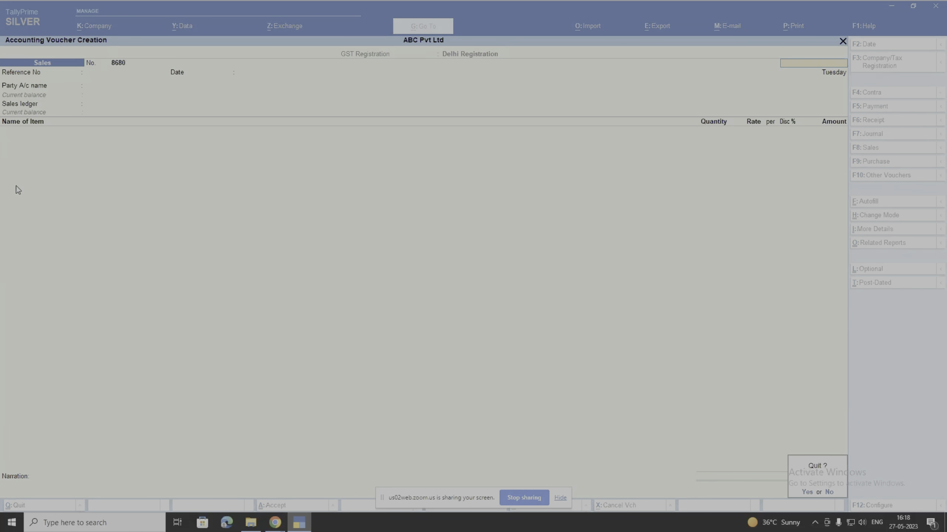
key("Return")
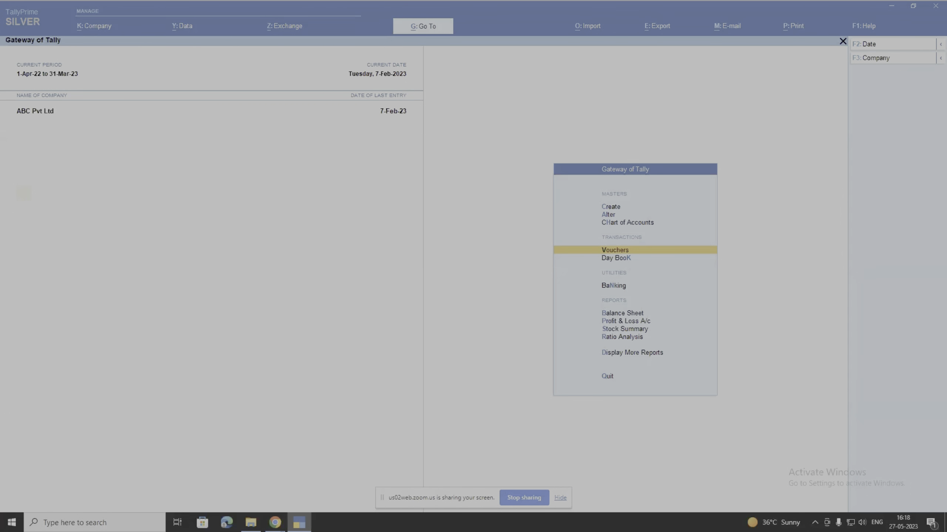
Start a new voucher, switch its voucher type to Sales Telangana and leave it without recording anything.
key("Return")
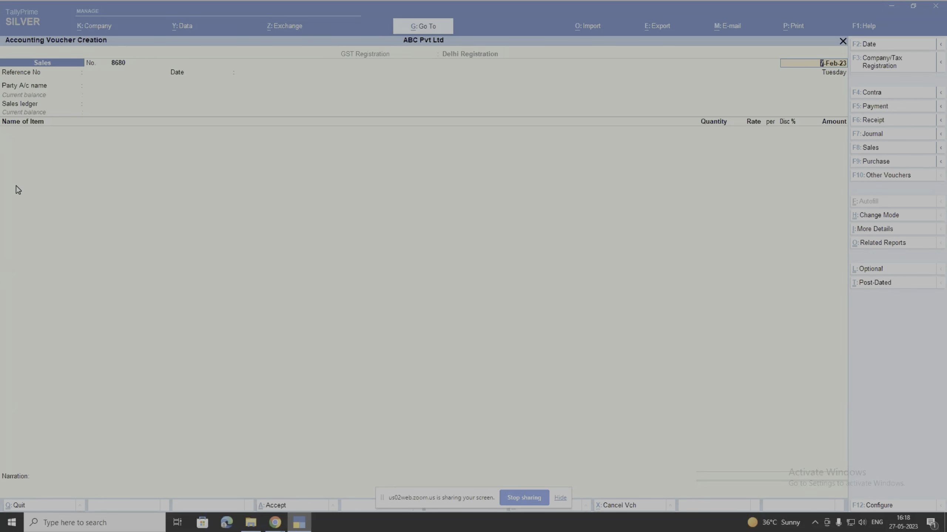
key("F8")
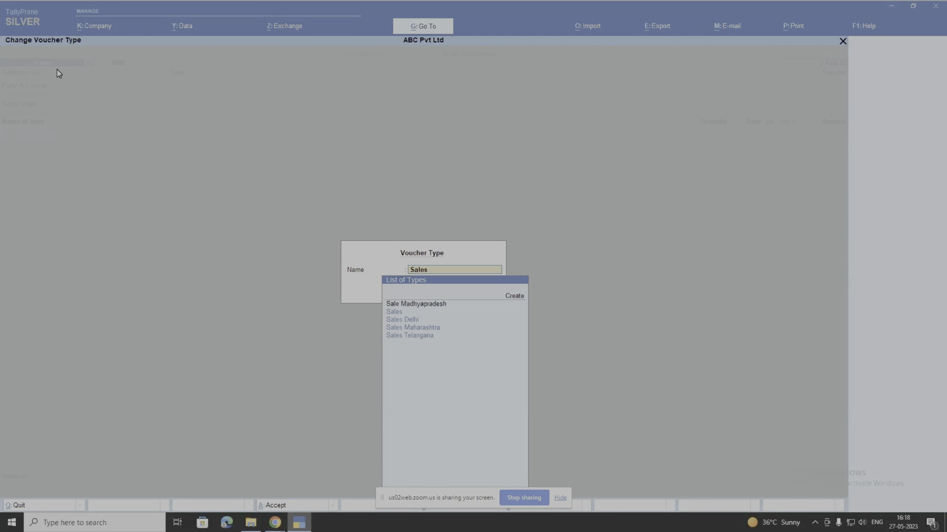
key("Escape")
key("F8")
key("Down")
key("Down")
key("Down")
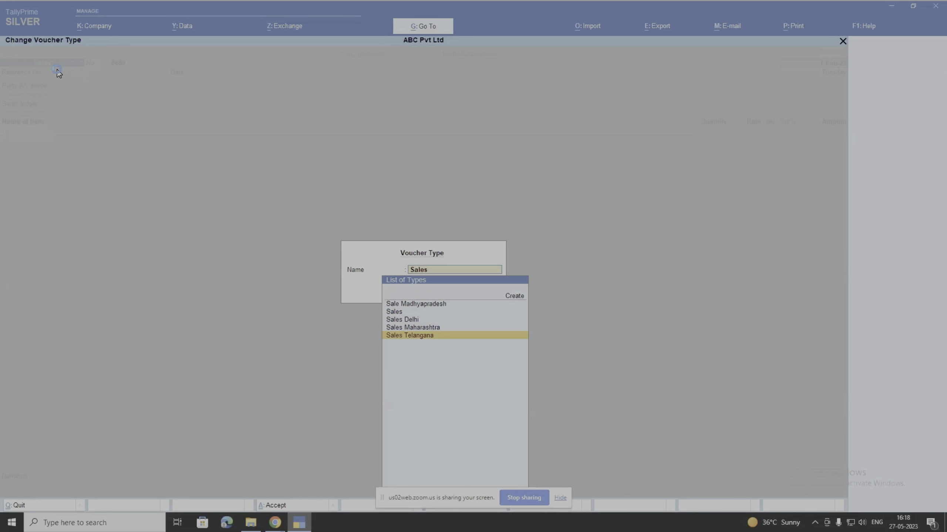
key("Return")
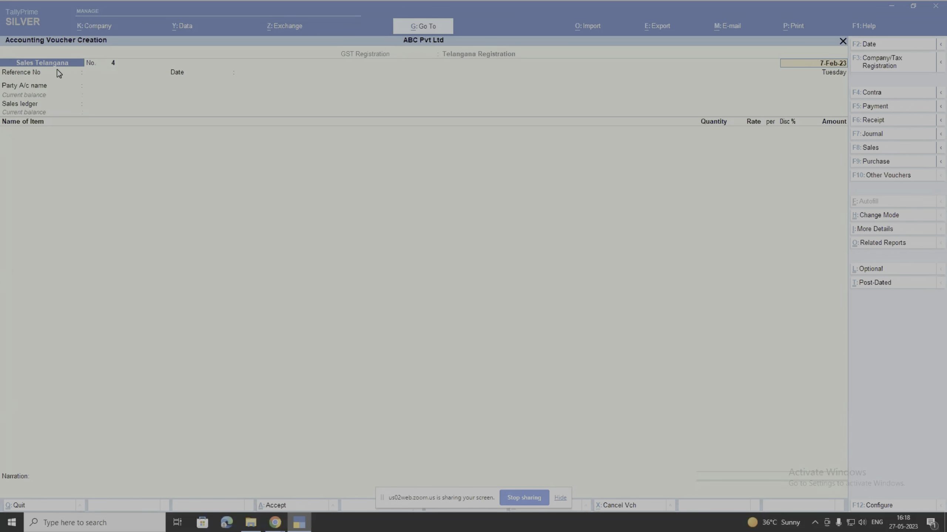
key("Escape")
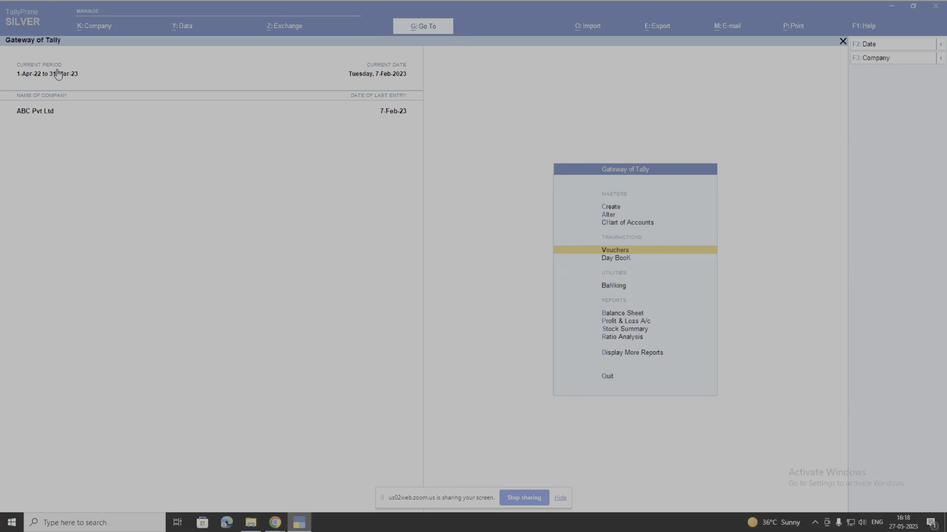
Open the GSTR-1 report from the GST reports of ABC Pvt Ltd.
key("Down")
key("Down")
key("Down")
key("Down")
key("Down")
key("Down")
key("Down")
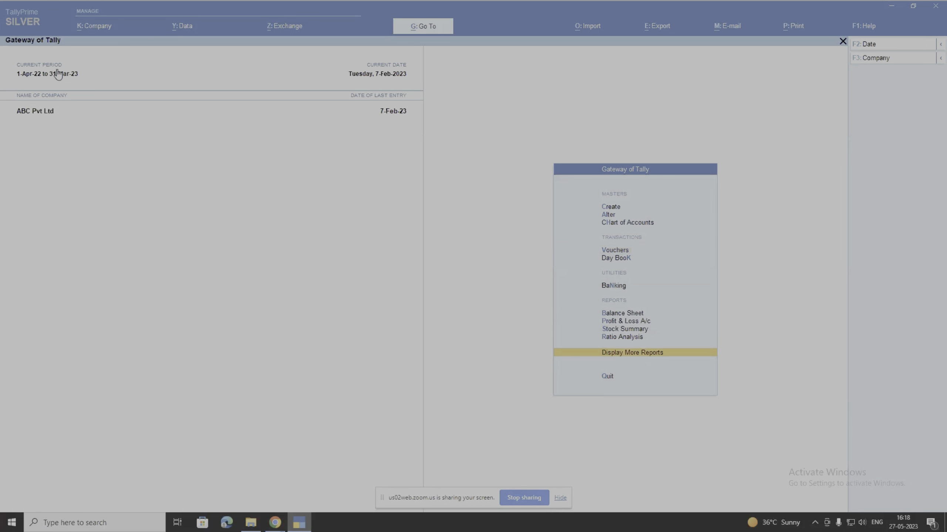
key("Return")
key("Down")
key("Down")
key("Down")
key("Down")
key("Down")
key("Down")
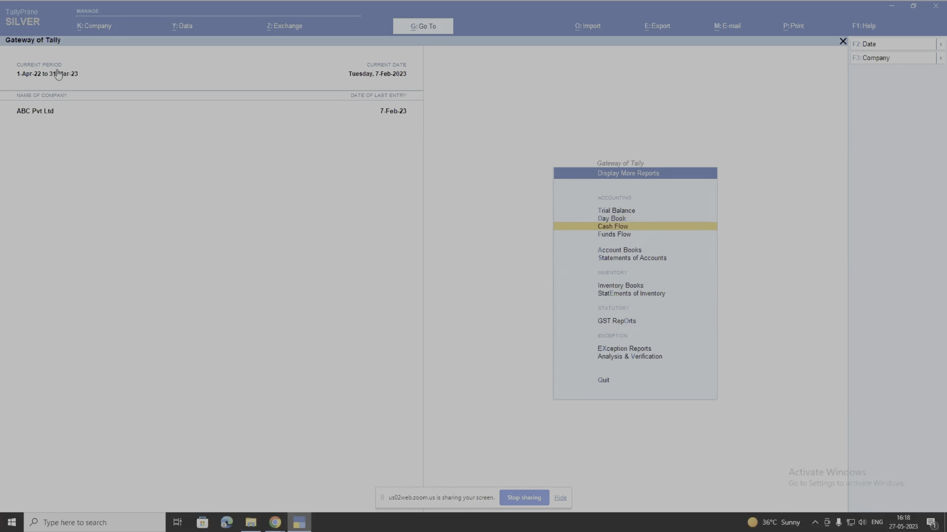
key("Down")
key("Down")
key("Return")
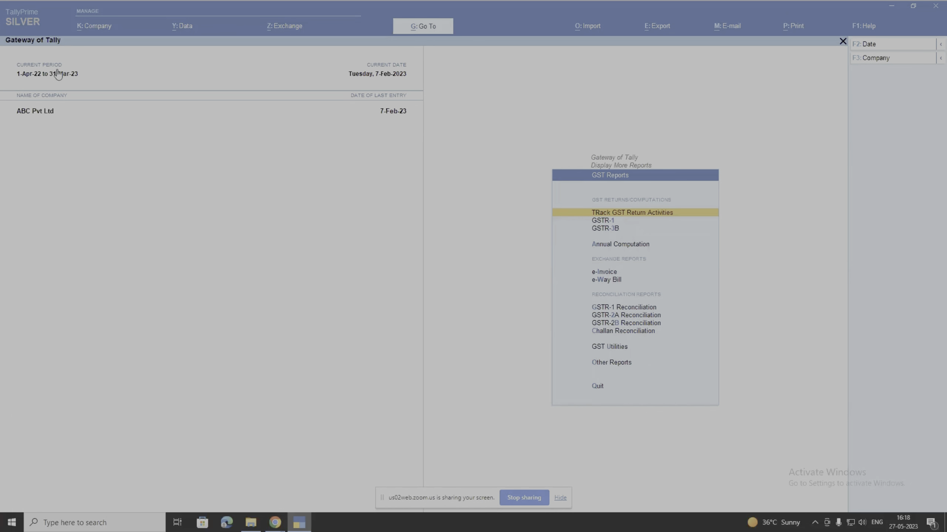
key("Down")
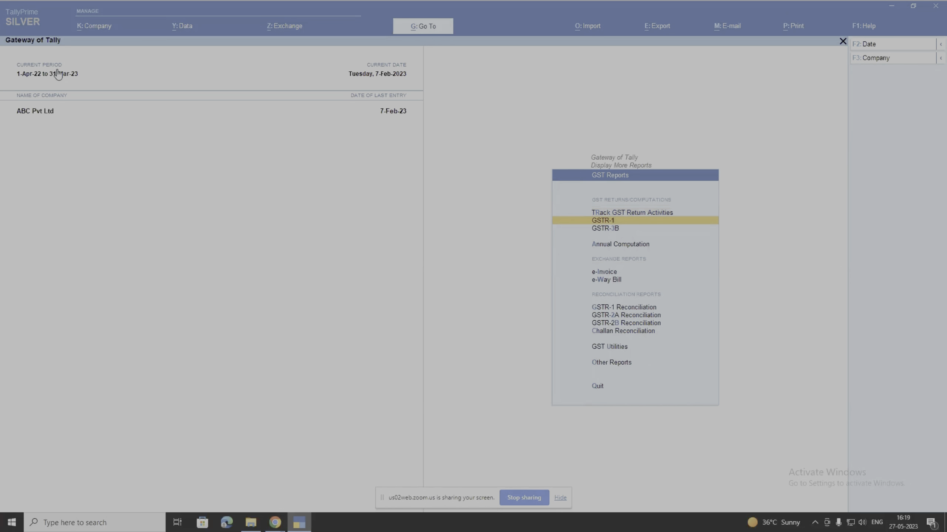
key("Return")
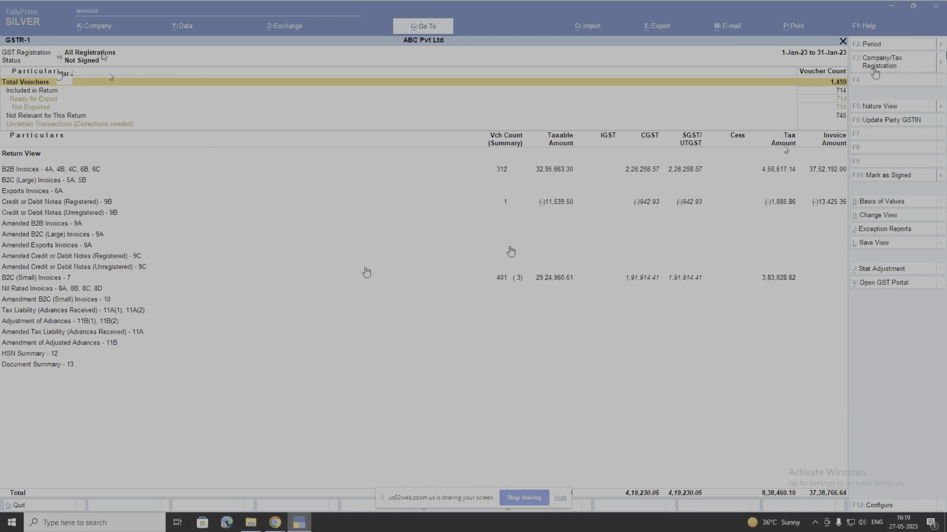
Bring up the company's tax registrations for the GSTR-1 report and highlight Telangana Registration.
key("F3")
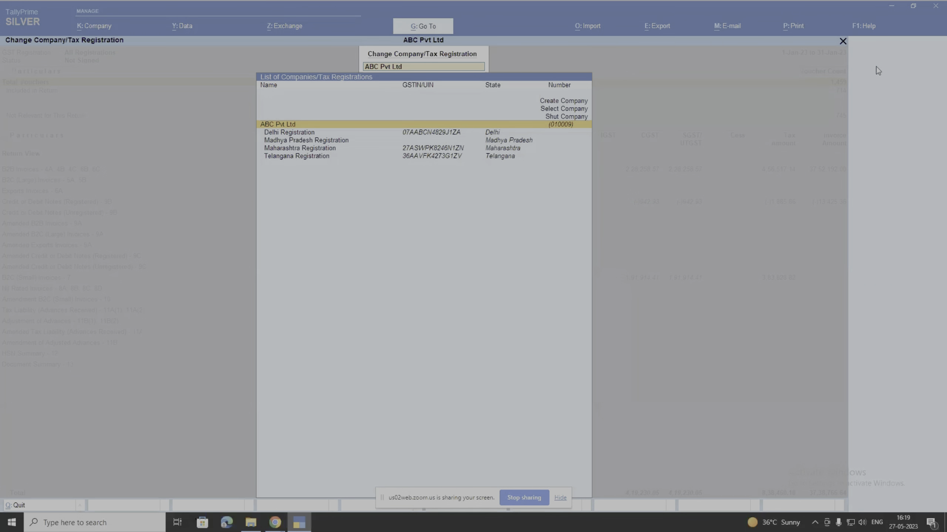
key("Down")
key("Down")
key("Down")
key("Down")
key("Up")
key("Down")
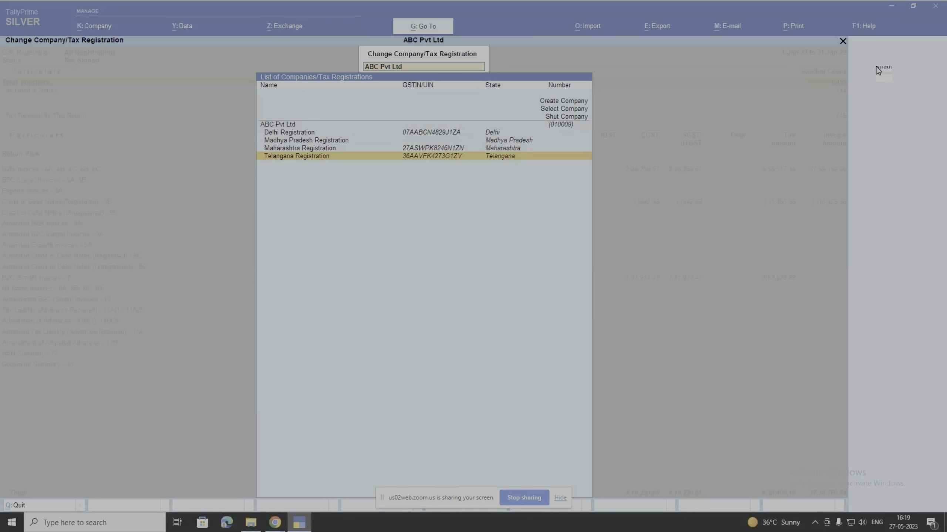
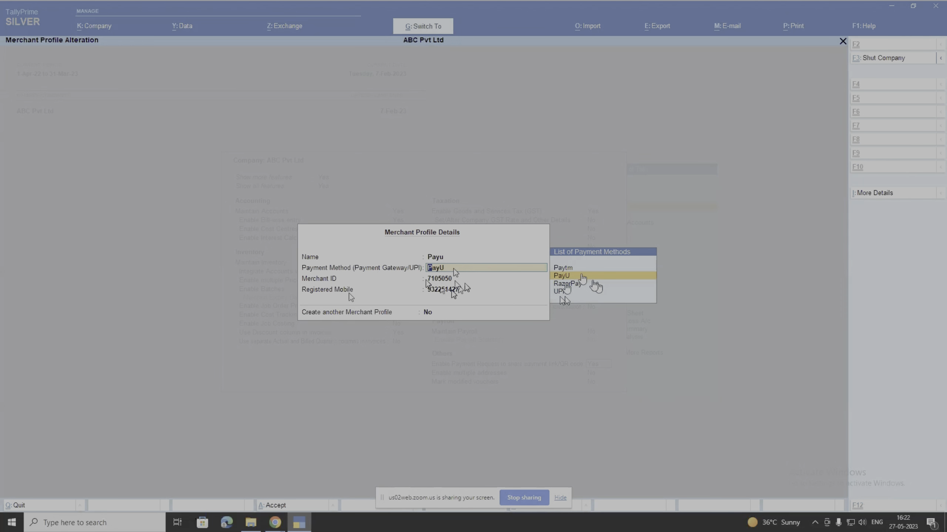
Accept the Payu merchant profile and open the payment method of the Razorpay merchant profile.
key("ctrl+a")
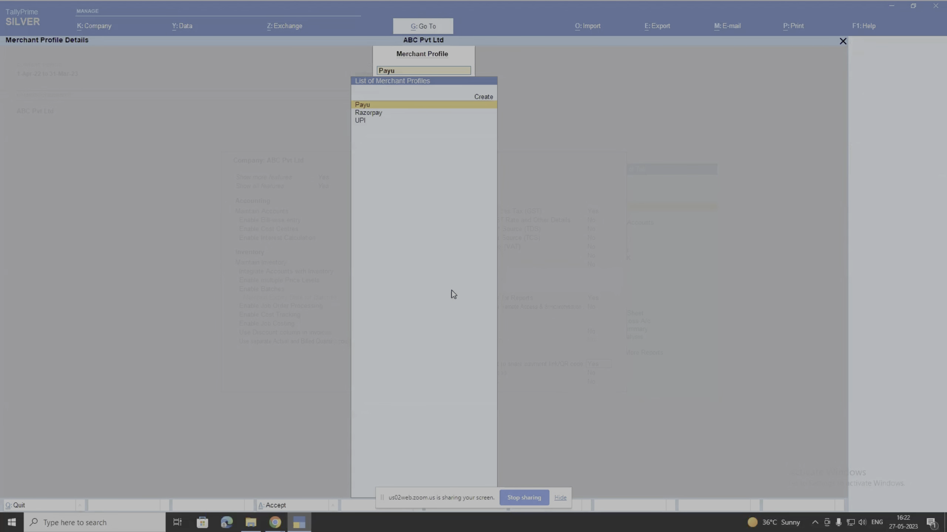
key("Down")
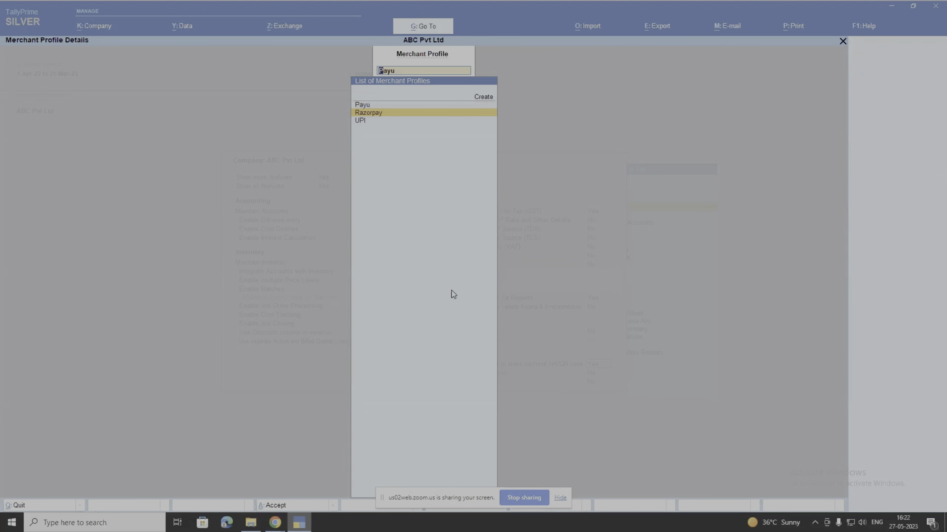
key("Return")
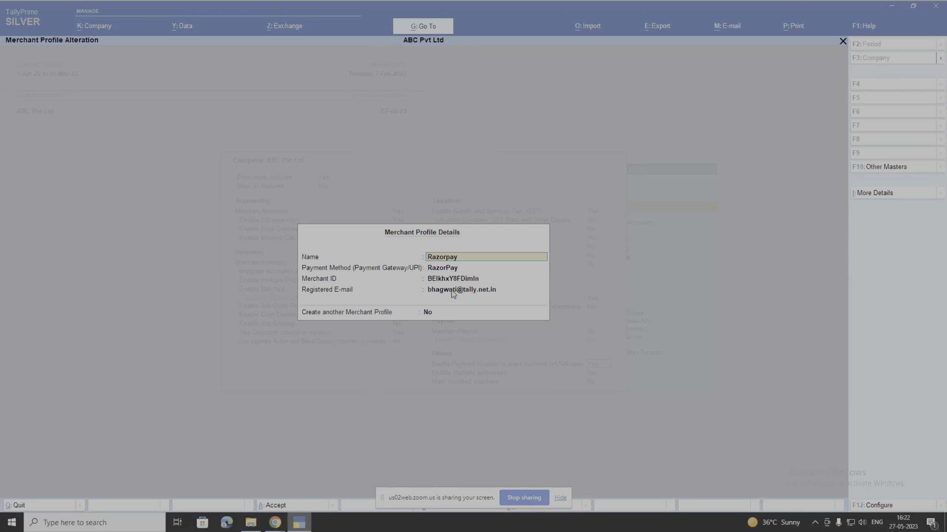
left_click(446, 271)
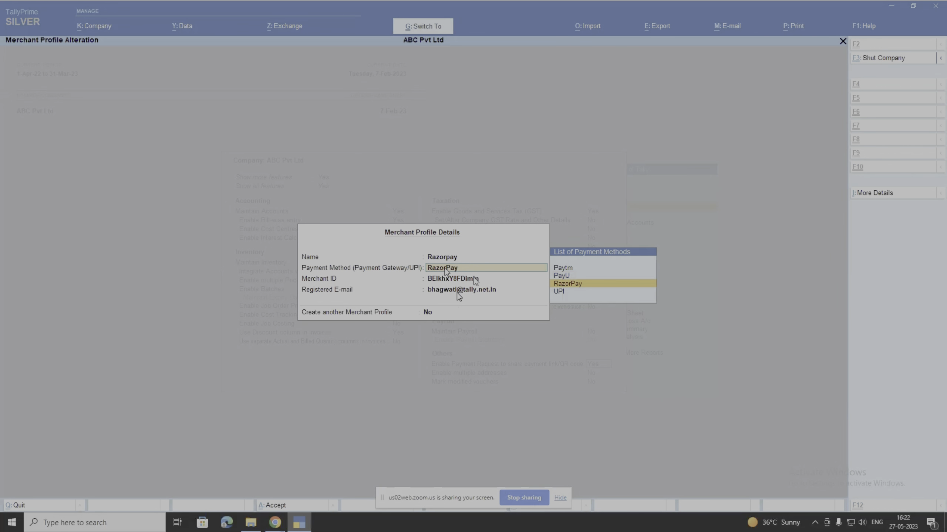
Accept the Razorpay merchant profile and open the UPI merchant profile.
key("ctrl+a")
key("Down")
key("Return")
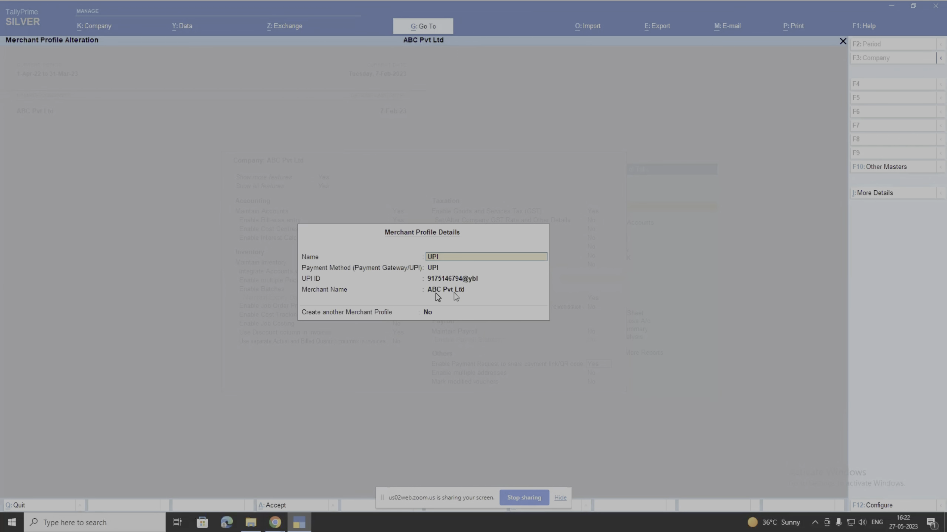
Set the payment link expiry option to Yes in the UPI merchant profile's configuration.
key("F12")
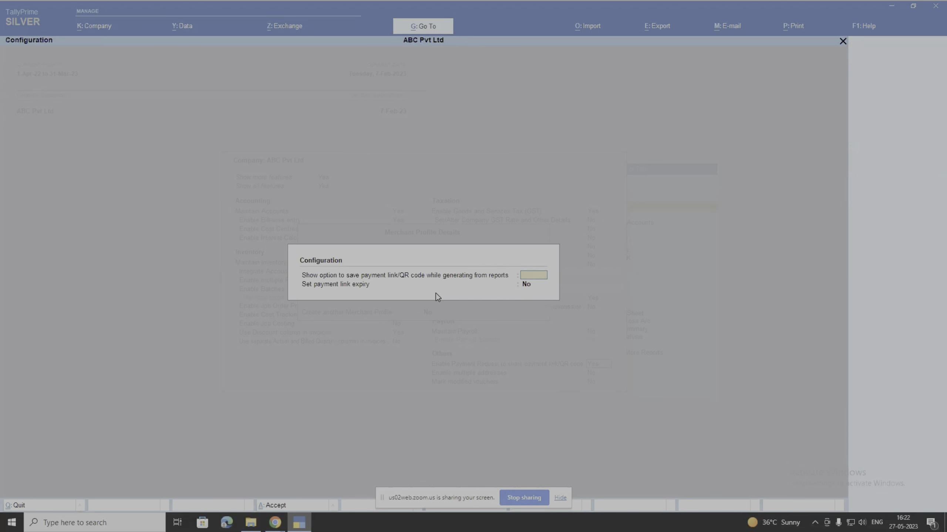
key("Escape")
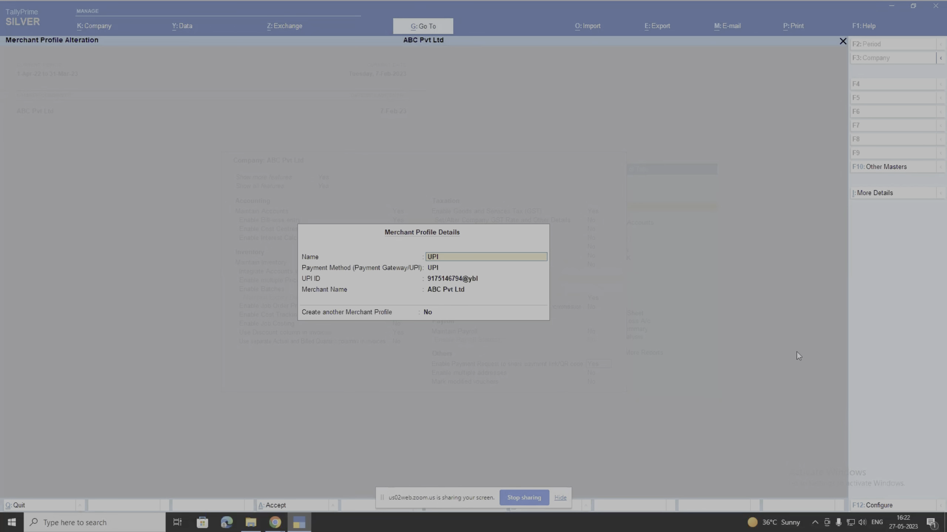
left_click(871, 506)
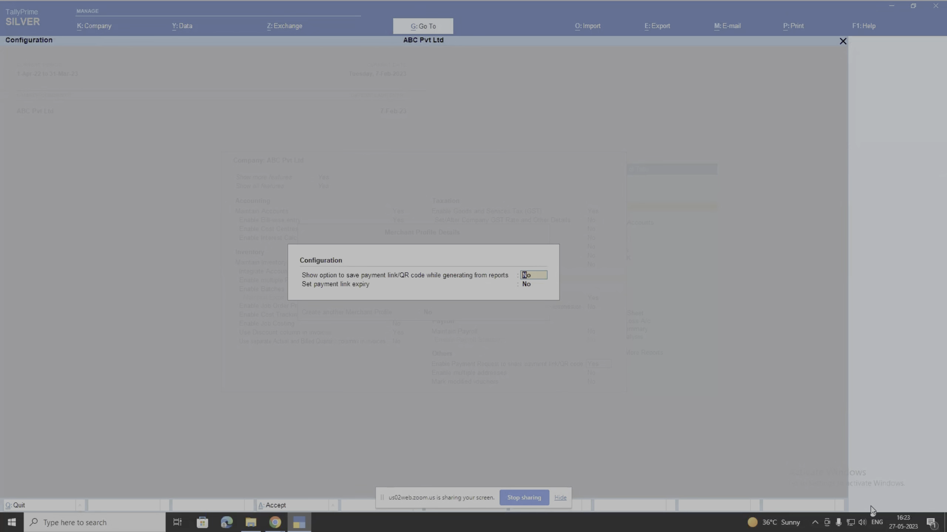
key("Return")
type("y")
key("Return")
key("Return")
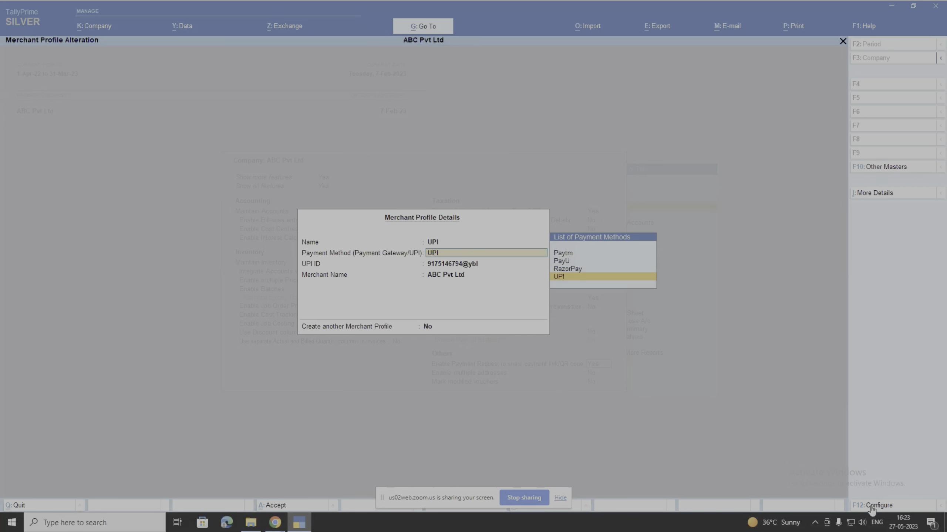
Quit the UPI merchant profile and open the Razorpay merchant profile to examine its payment link details.
key("Escape")
key("Escape")
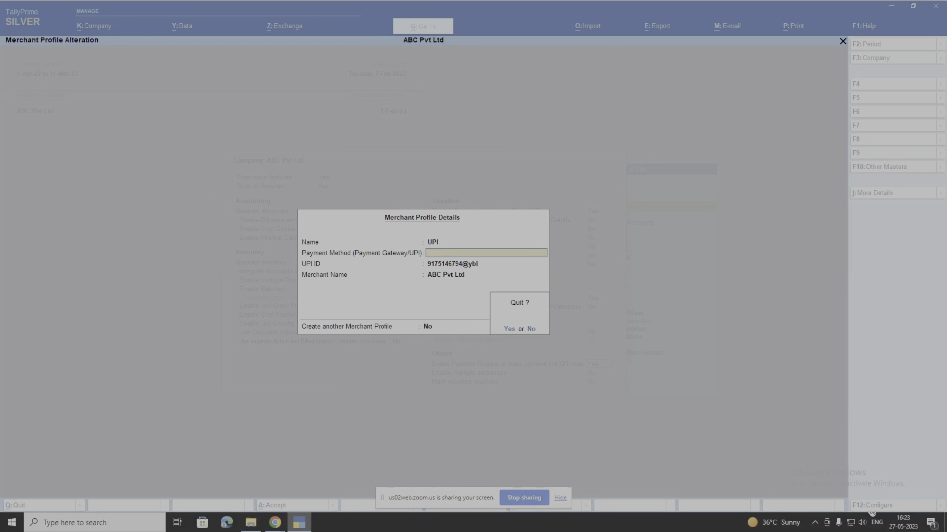
key("Return")
key("Up")
key("Return")
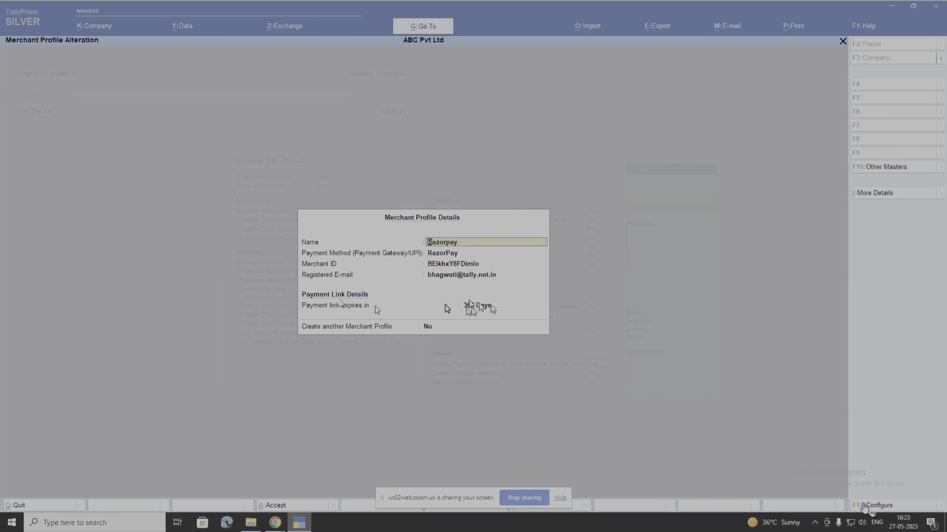
Set the payment link expiry option back to No in the Razorpay merchant profile's configuration.
left_click(864, 504)
key("Return")
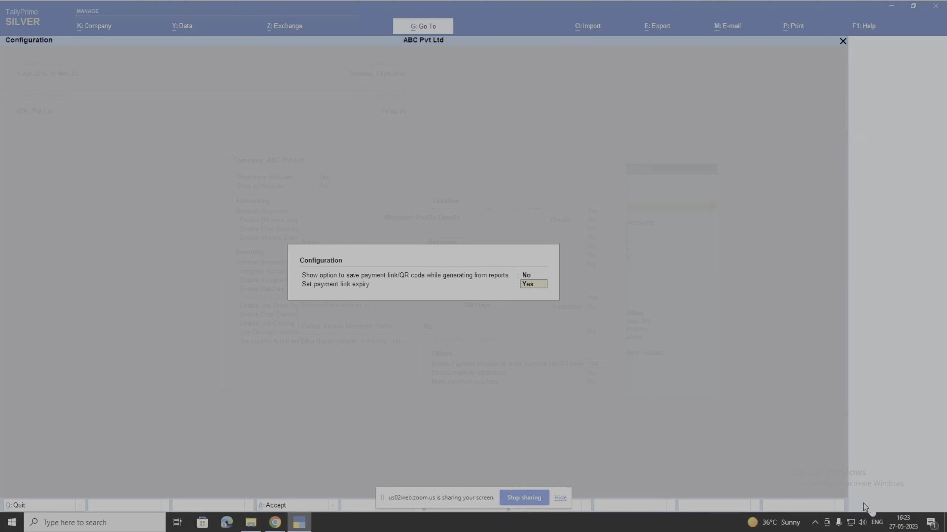
key("n")
key("Return")
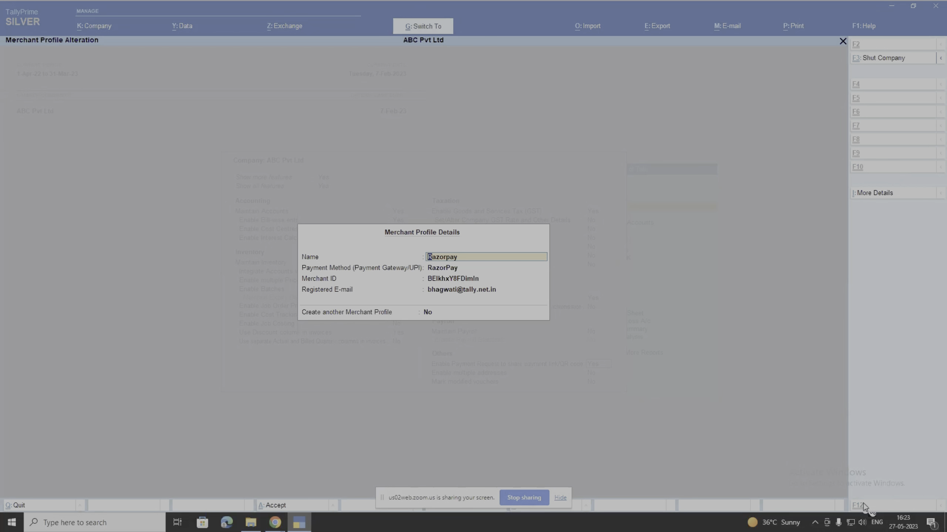
Leave the merchant profiles and the company features of ABC Pvt Ltd, returning to the Gateway of Tally.
key("Escape")
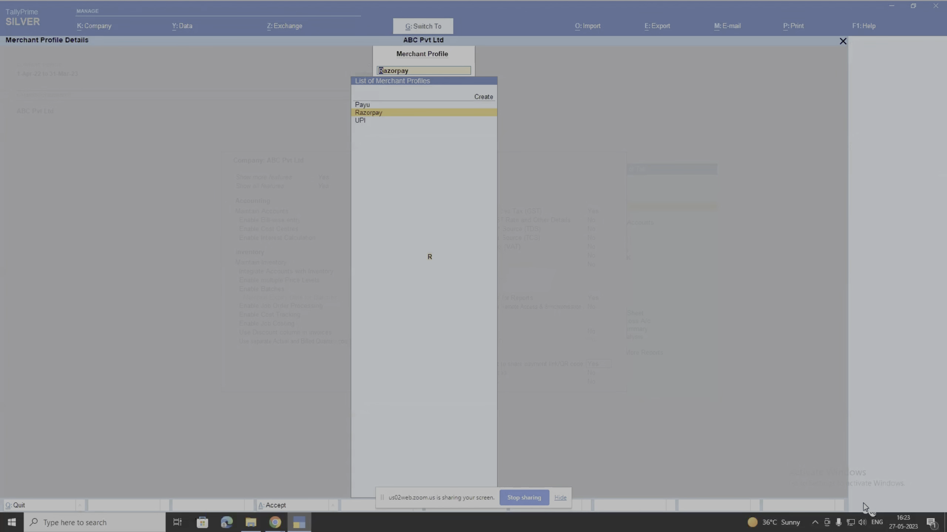
key("Return")
key("Escape")
key("Escape")
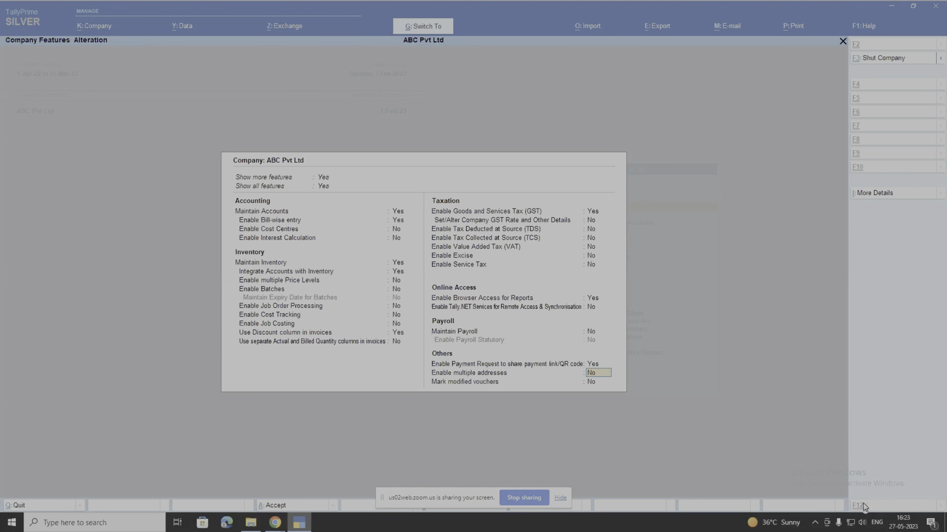
key("Escape")
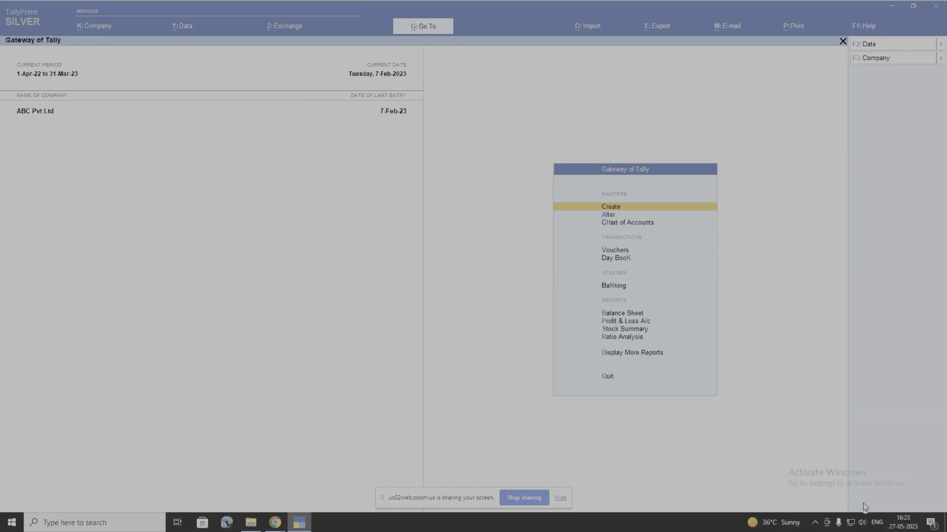
key("Down")
key("Down")
key("Down")
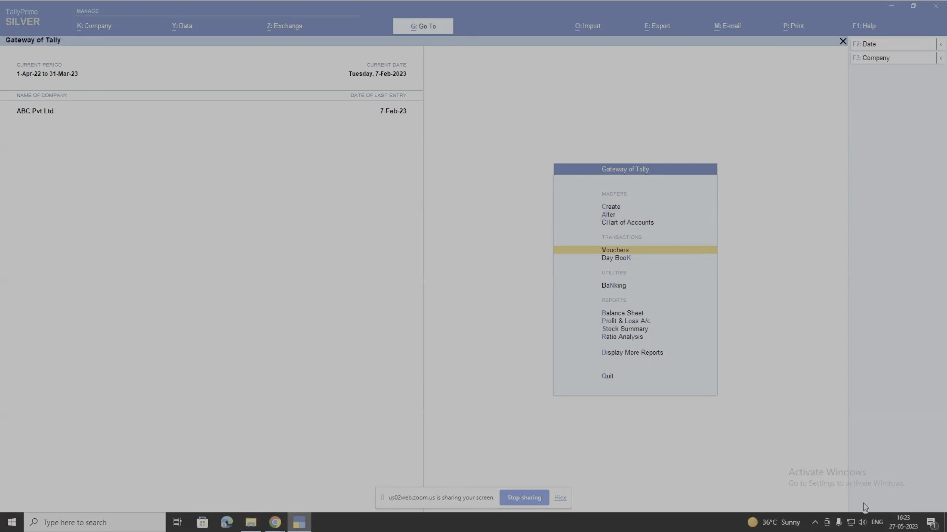
key("Escape")
key("Escape")
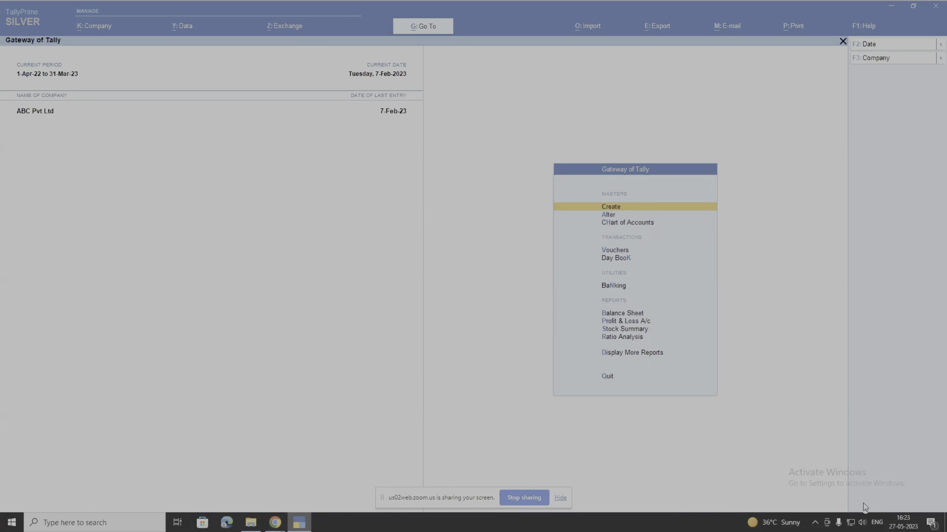
Start a new Sales Telangana voucher dated 7-Feb-23, leaving the reference number and reference date blank.
key("Down")
key("Down")
key("Down")
key("Return")
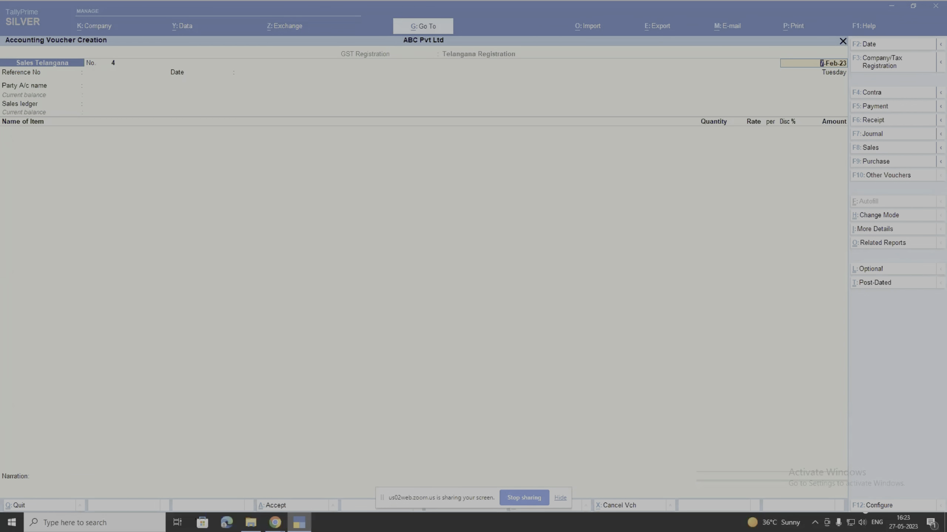
key("Return")
key("Return")
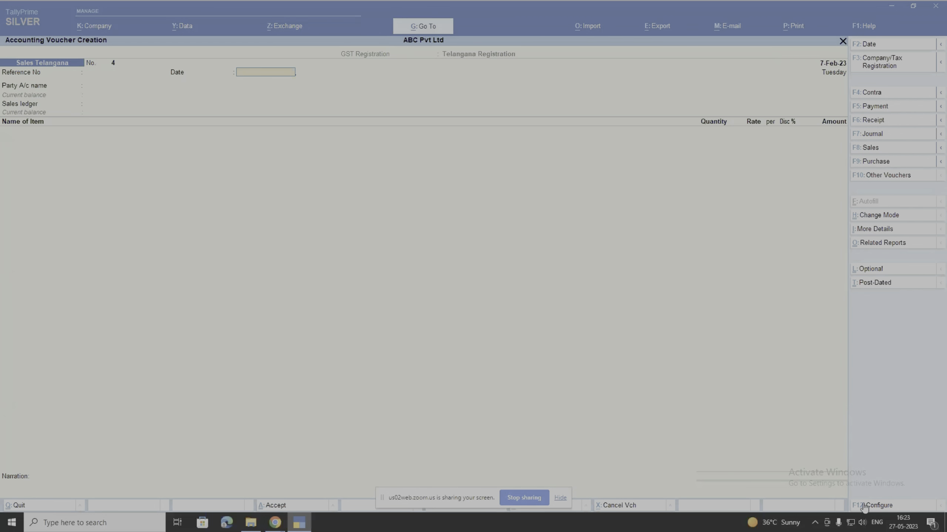
key("Return")
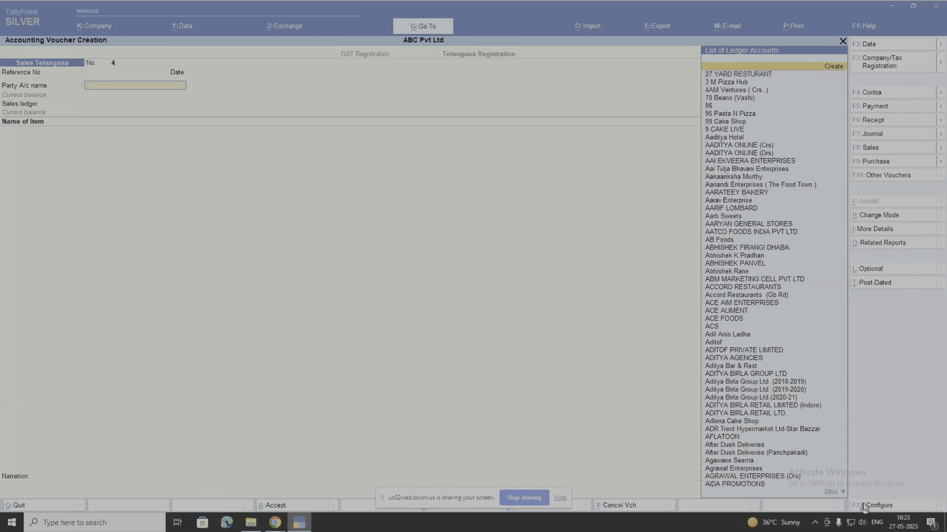
Select 4AM Ventures ( Crs. ) as the party account and accept its dispatch and party details as they are.
key("Down")
key("Down")
key("Return")
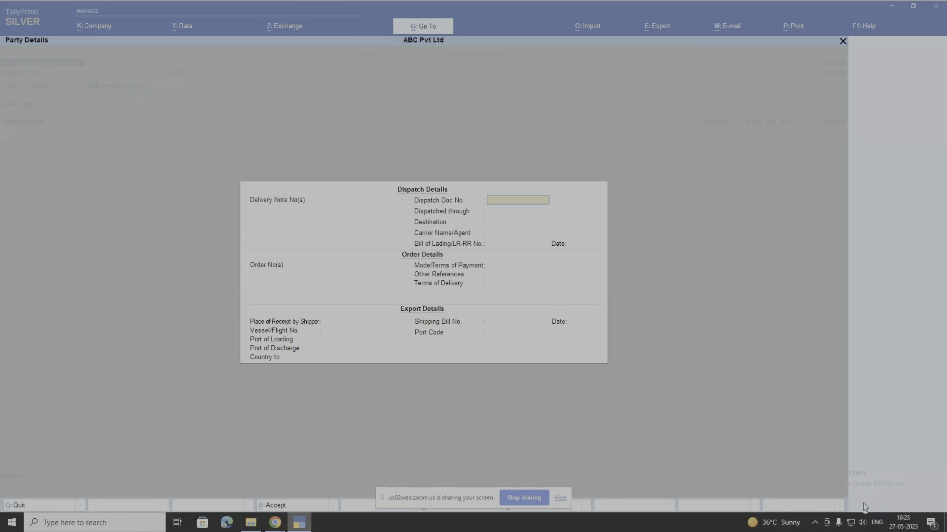
key("Return")
key("ctrl+a")
key("Return")
key("Return")
key("Return")
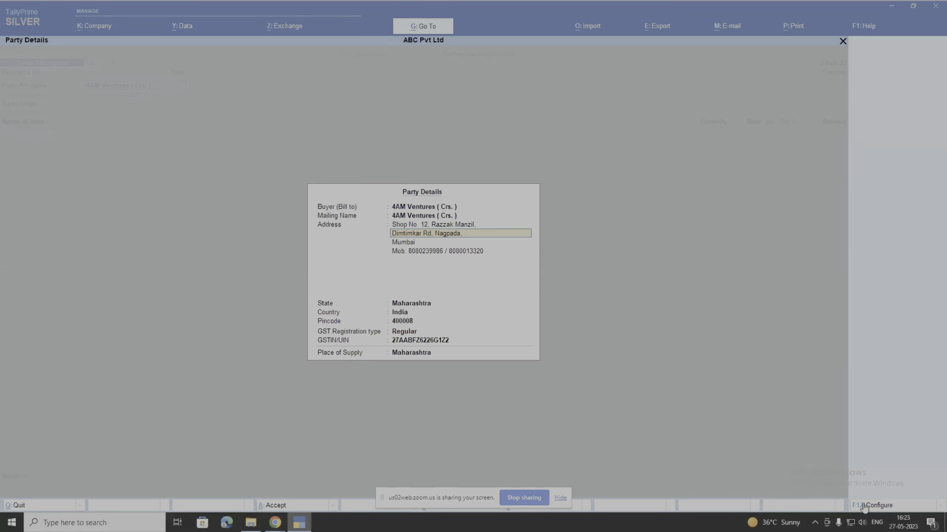
key("ctrl+a")
Set the voucher's sales ledger to Sales.
key("Down")
key("Down")
key("Down")
key("Down")
key("Down")
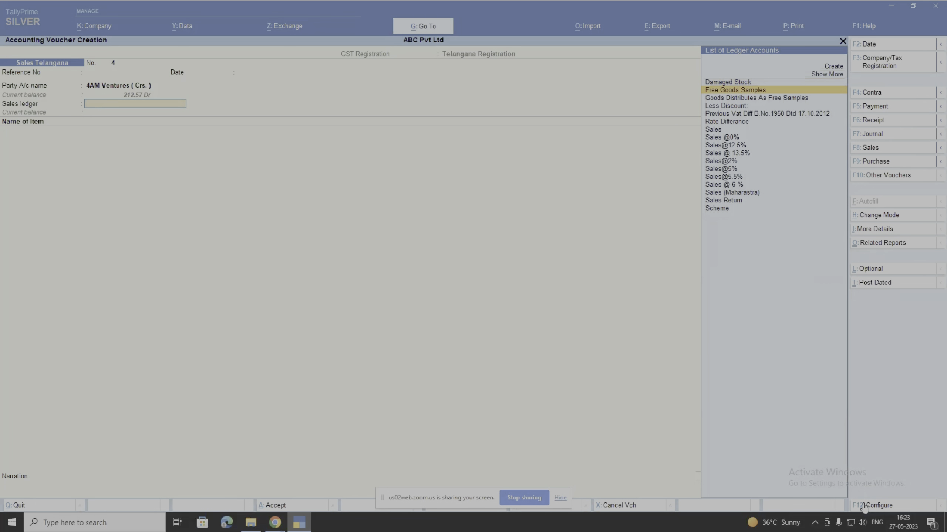
key("Down")
key("Return")
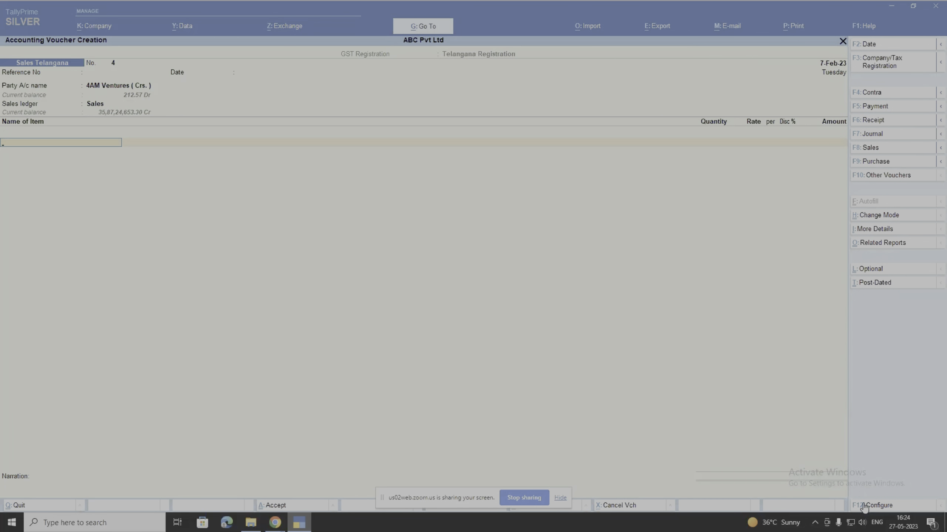
Add the stock item VALUE STAR with a quantity of 1 KG at a rate of 1.00.
type("Valu")
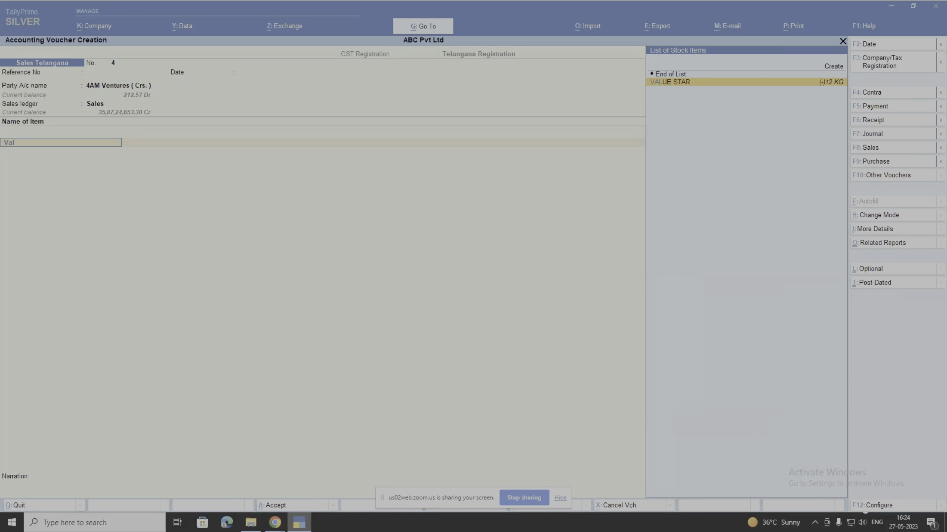
key("Return")
key("Return")
type("1")
key("Return")
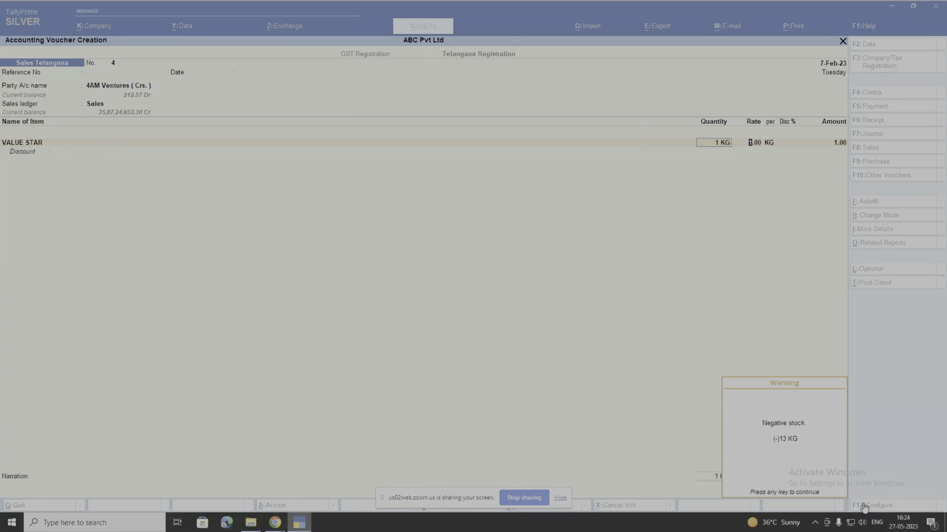
key("Return")
key("Return")
key("Return")
key("Return")
key("Return")
key("Return")
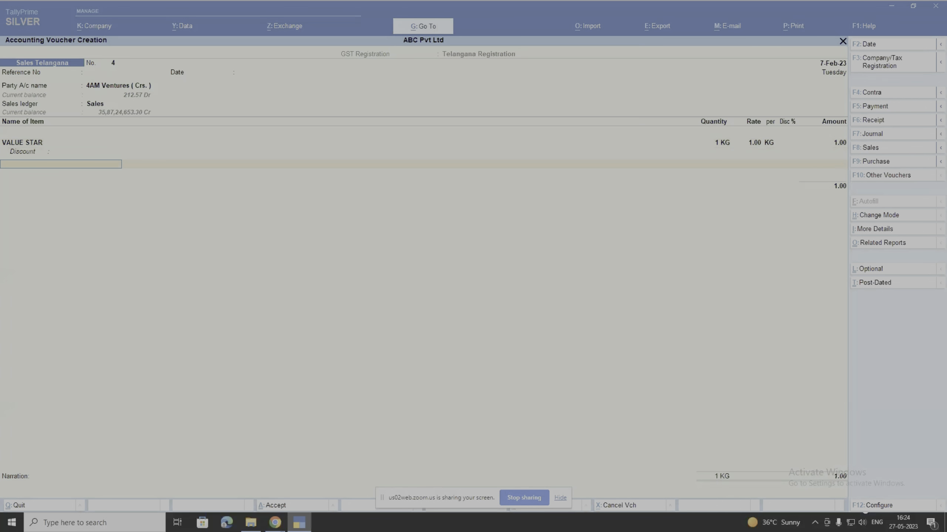
End the item list, accept the bill-wise New Ref 4 for 1.00 Dr, and save the voucher without narration.
key("Return")
key("Return")
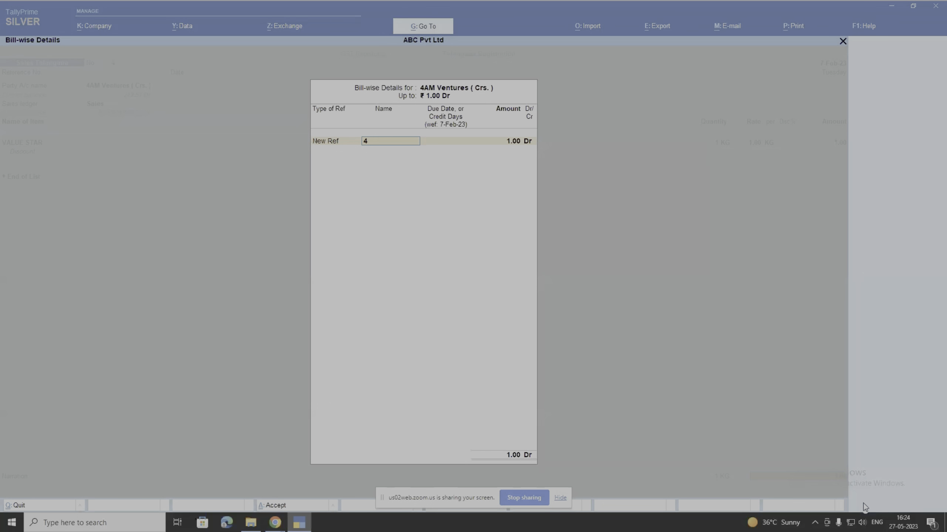
key("Return")
key("Return")
key("Return")
key("Return")
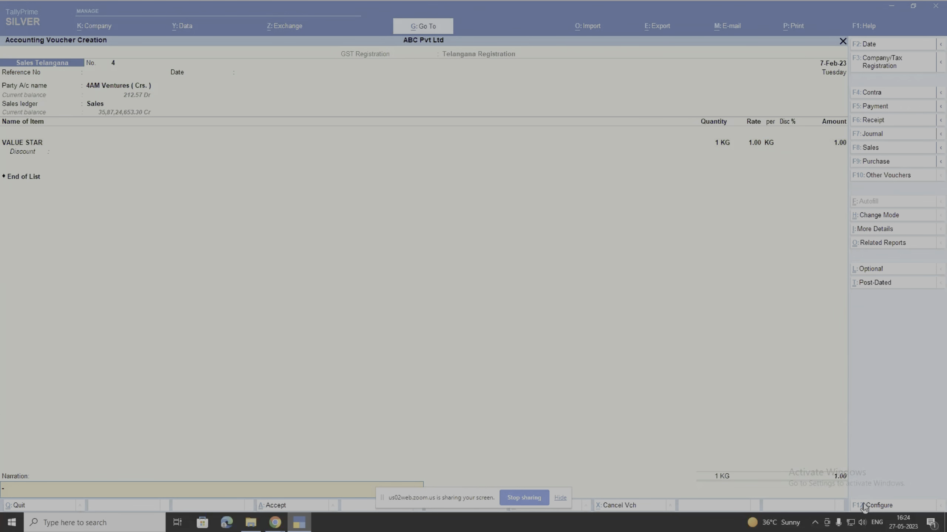
key("Return")
key("Return")
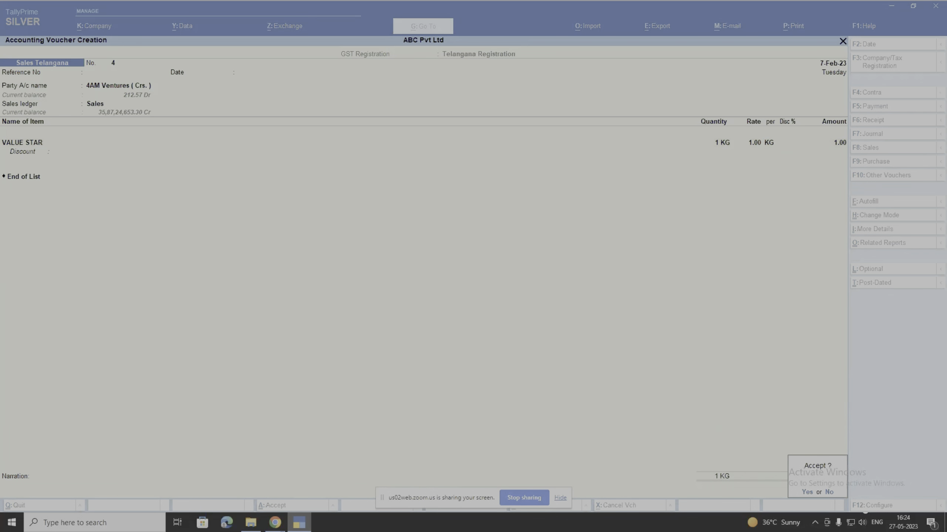
key("Return")
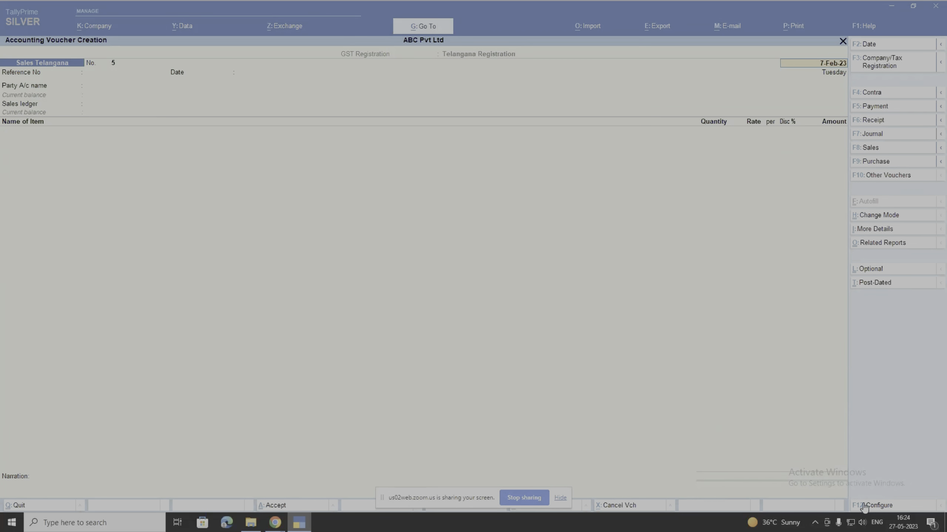
Reopen the saved sales voucher 4 and start generating a payment link/QR code for the current voucher.
key("Page_Up")
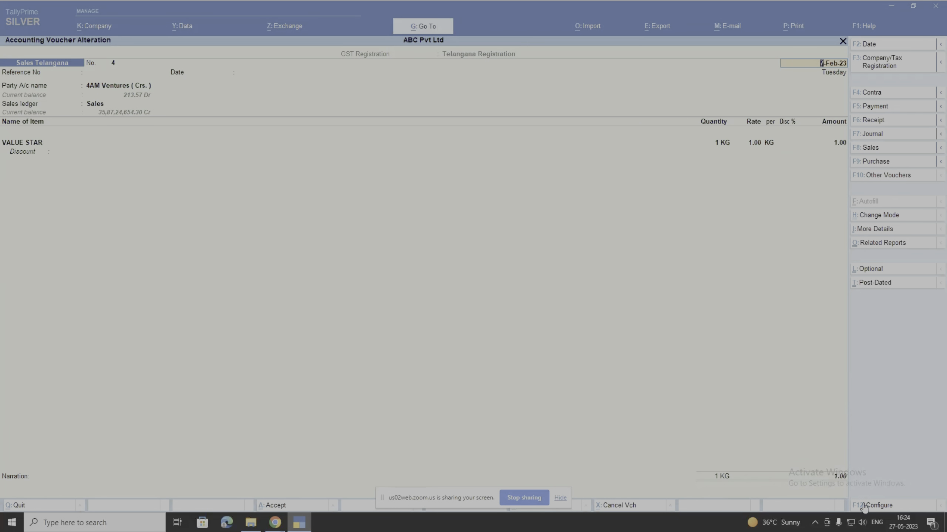
left_click(281, 34)
key("Down")
key("Down")
key("Up")
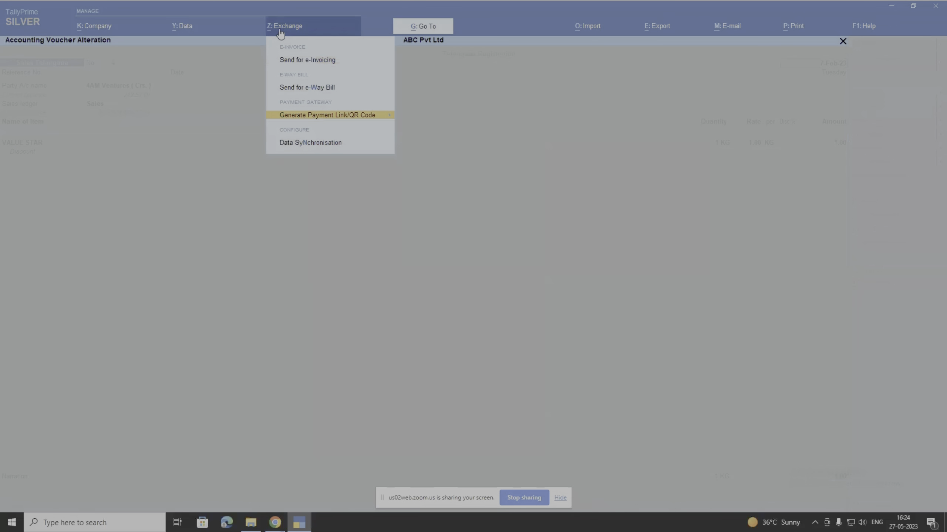
key("Return")
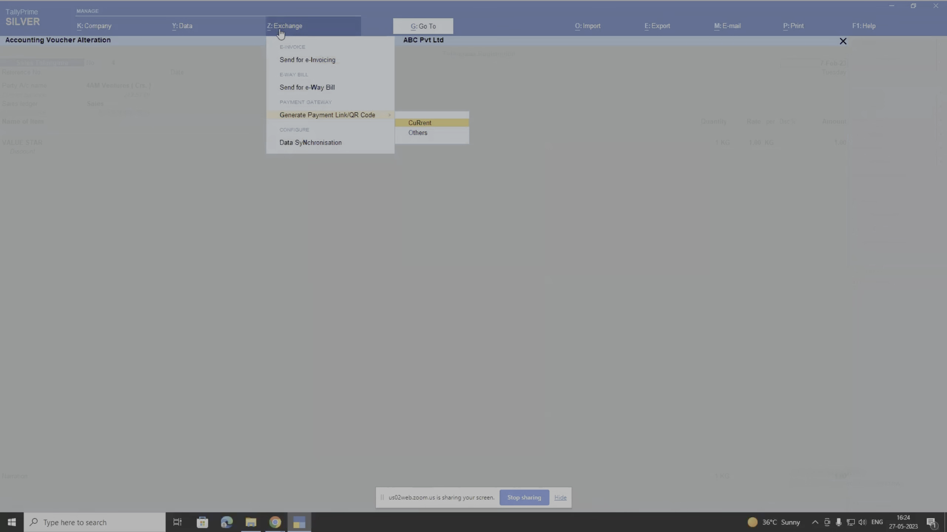
key("Return")
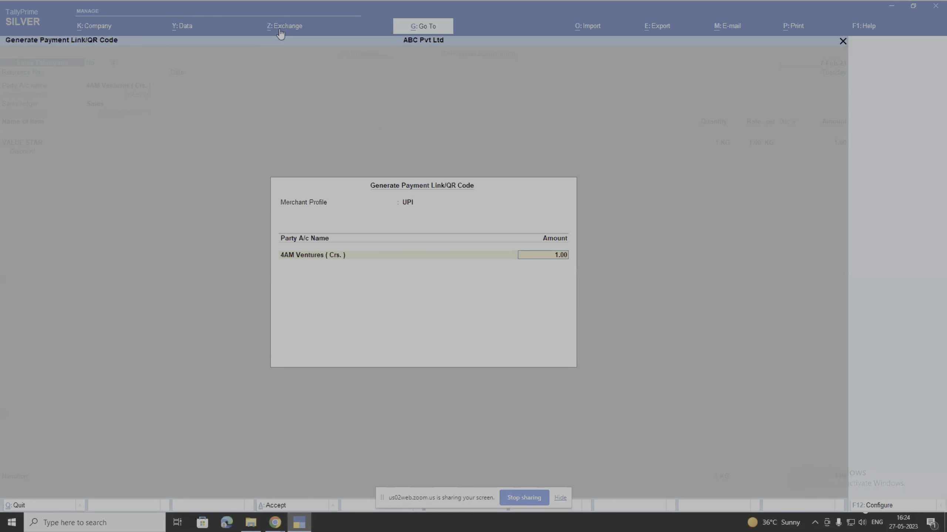
Generate the voucher's payment QR code with the UPI merchant profile for an amount of 1.00.
key("Up")
key("Up")
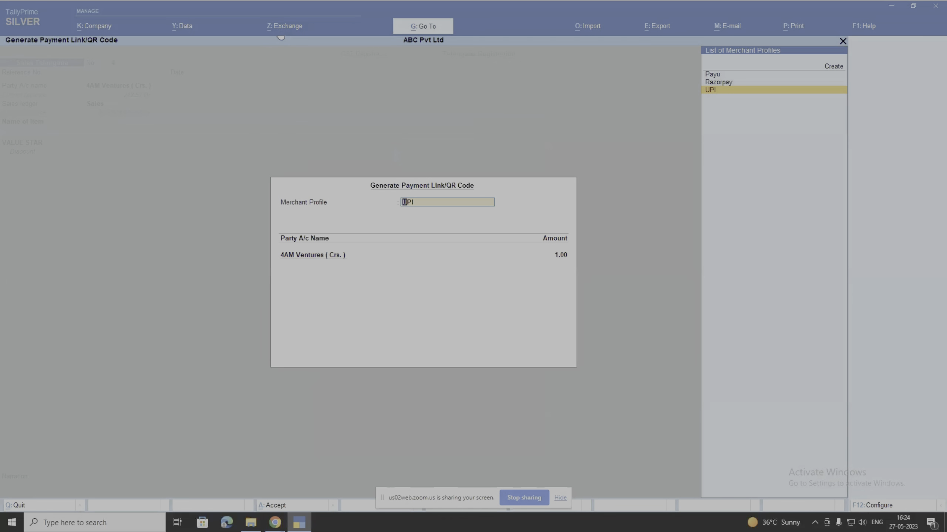
key("Up")
key("Up")
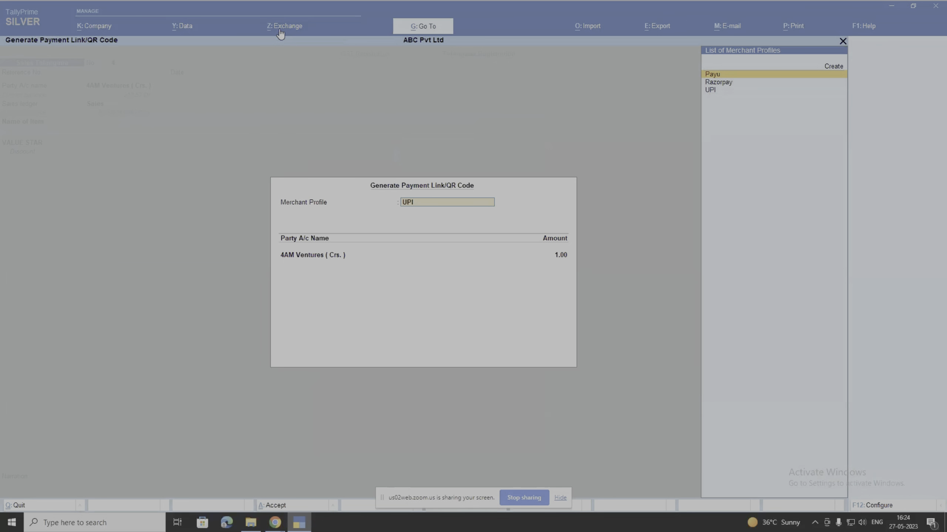
key("Down")
key("Down")
key("Return")
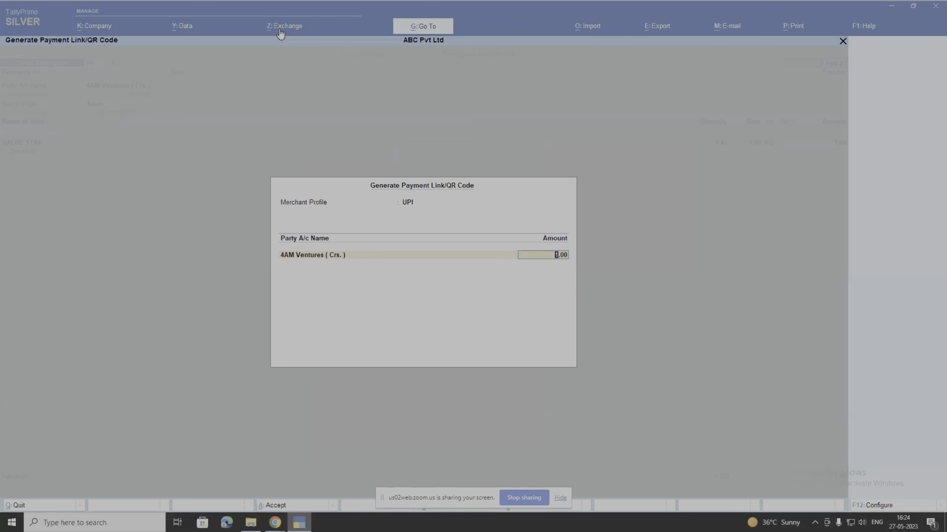
key("Return")
key("Return")
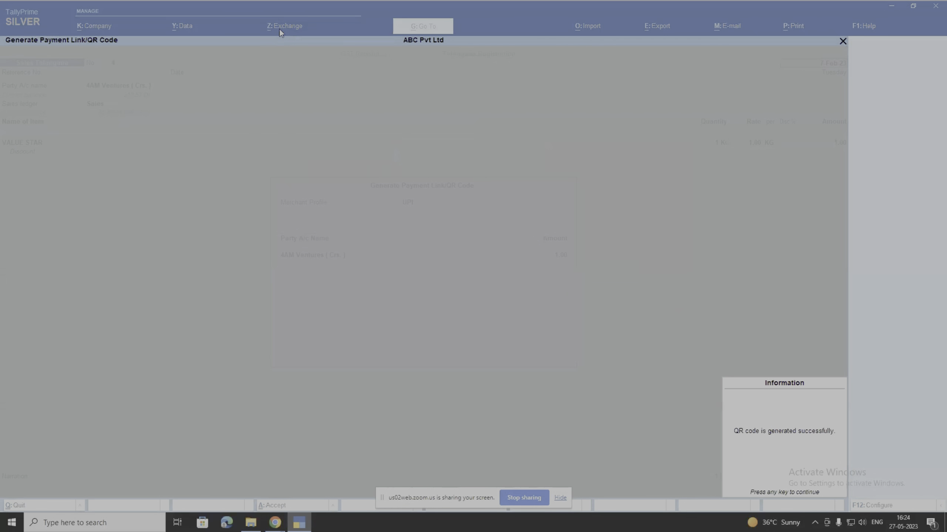
key("Return")
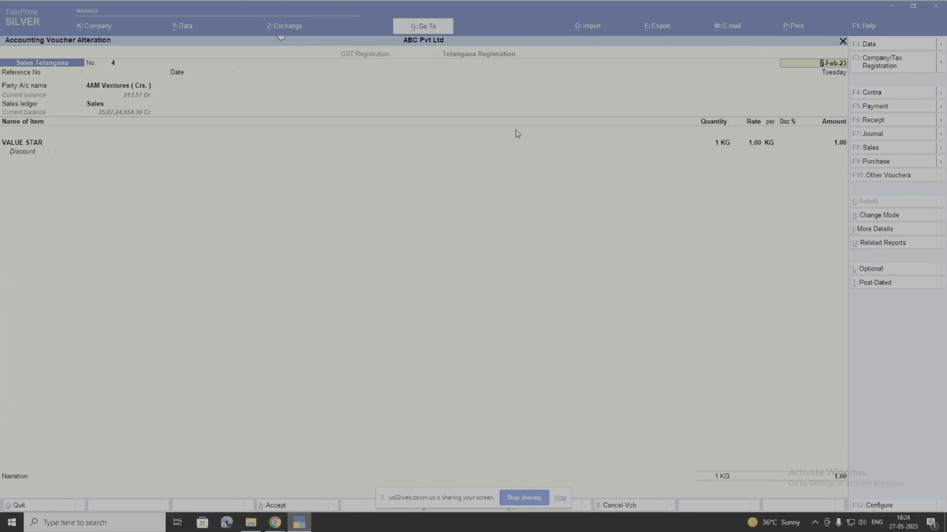
Preview the voucher's printed tax invoice to examine the payment QR code, and return to the voucher.
left_click(793, 27)
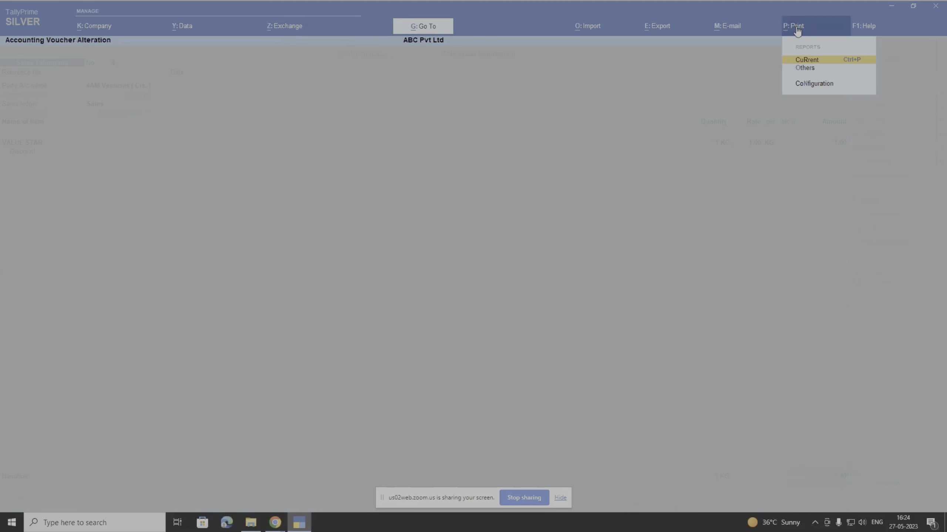
key("Return")
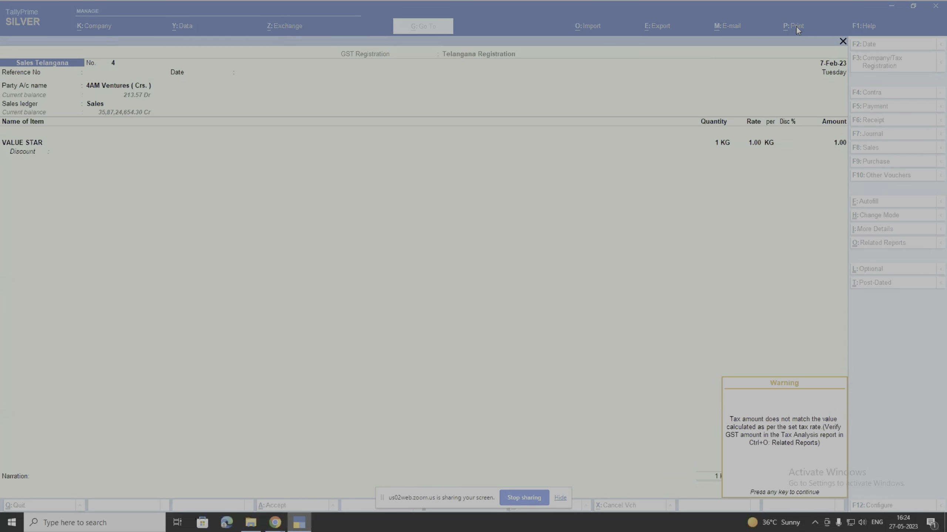
key("Return")
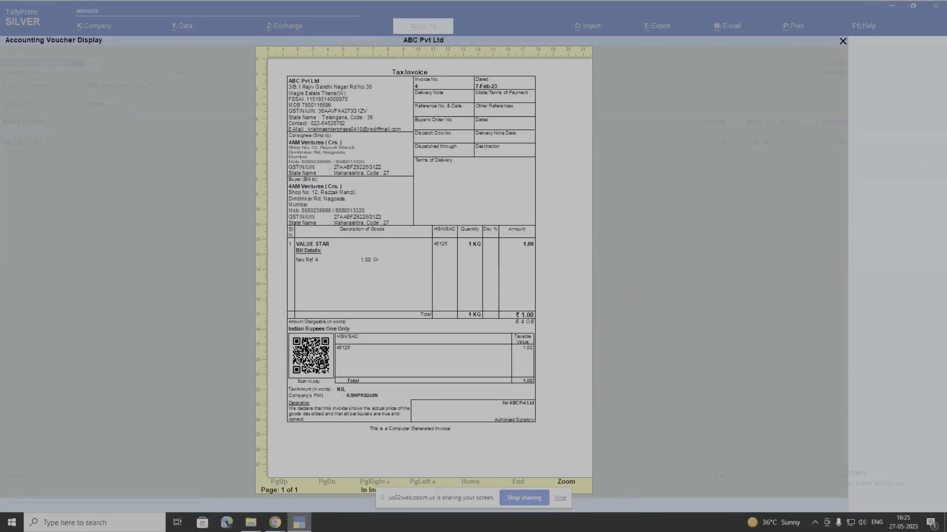
key("Escape")
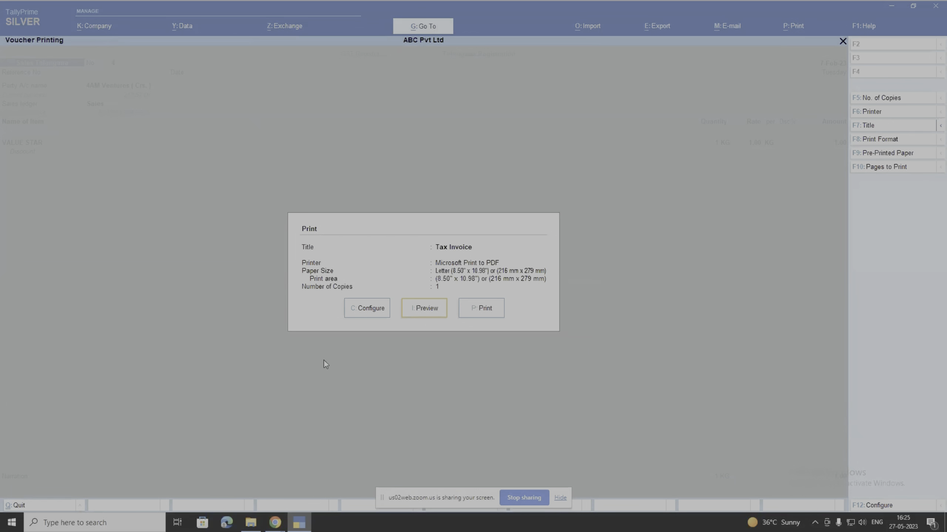
key("Escape")
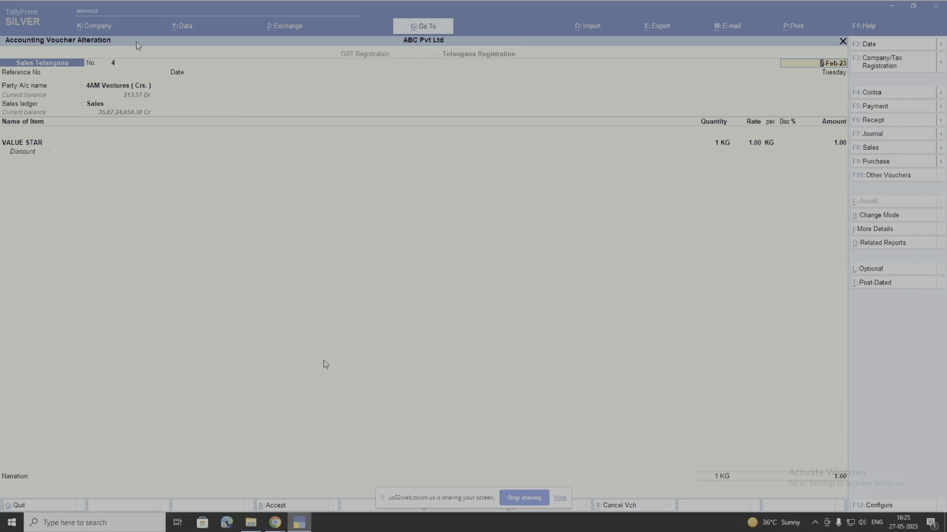
Start another payment link/QR code generation for the current voucher.
left_click(284, 32)
key("Down")
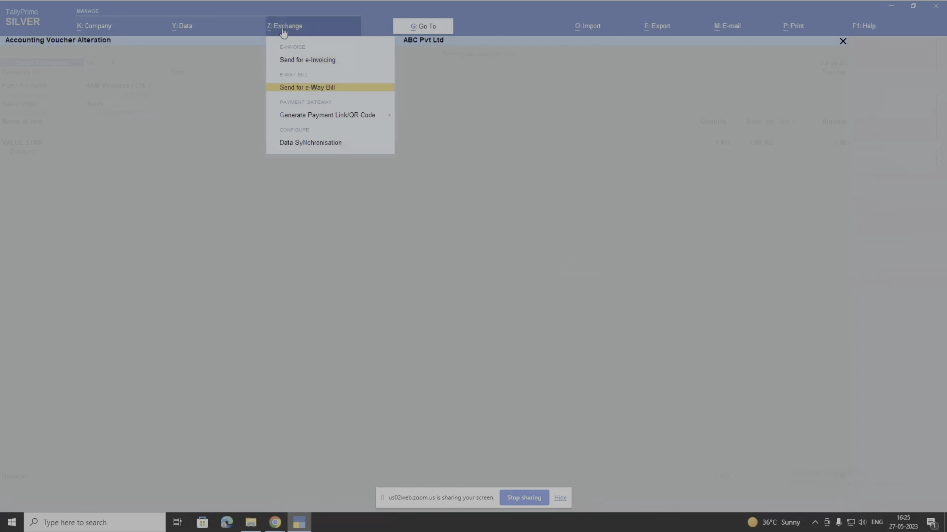
key("Down")
key("Down")
key("Up")
key("Return")
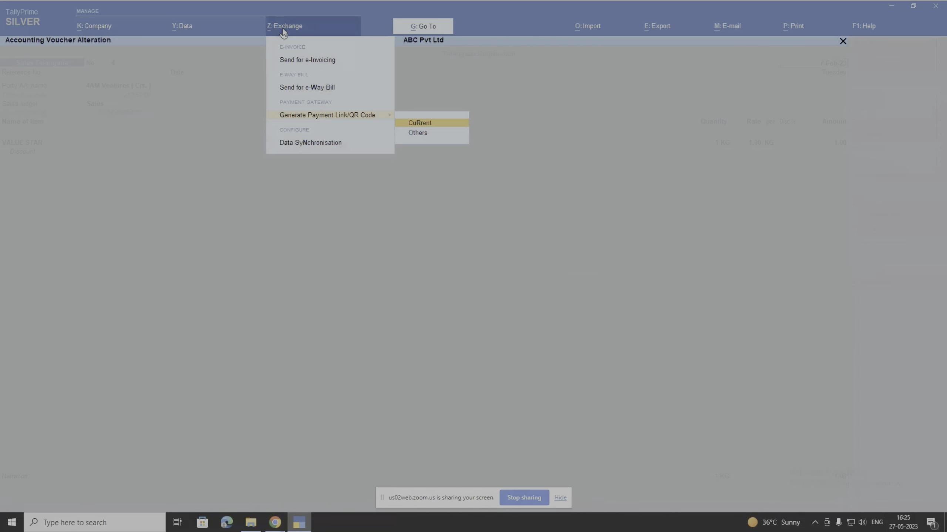
key("Return")
Choose the Razorpay merchant profile with E-mail & SMS as the mode of sharing the payment link.
key("Up")
key("Up")
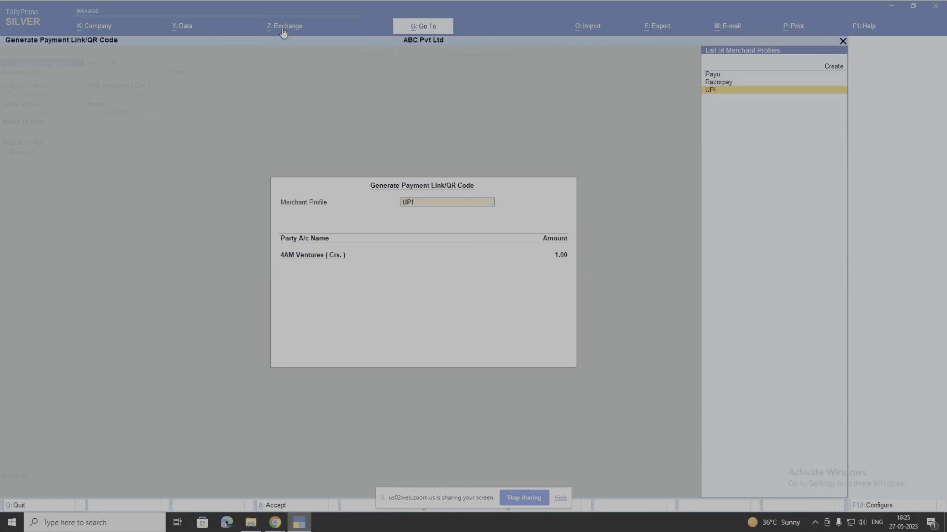
key("Up")
key("Return")
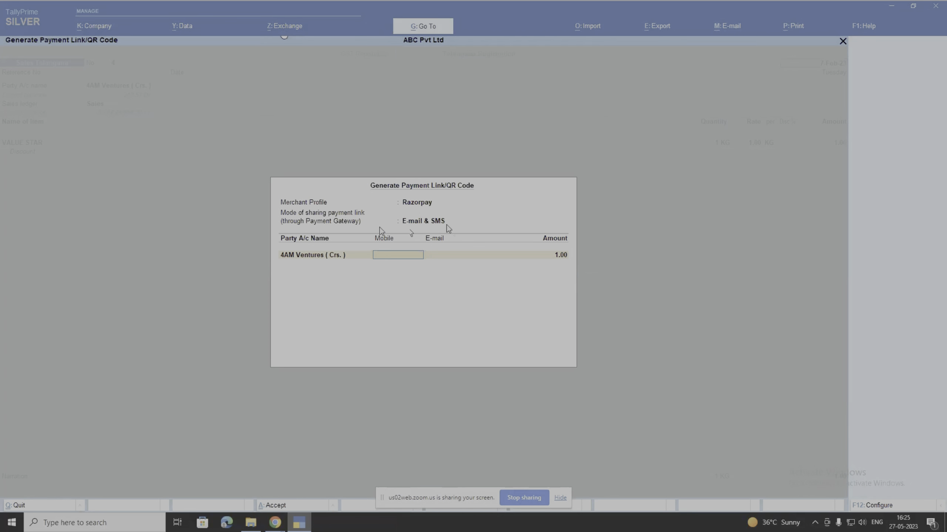
Review the available modes for sharing the payment link, keep E-mail & SMS, and quit the form without generating a link.
key("BackSpace")
key("BackSpace")
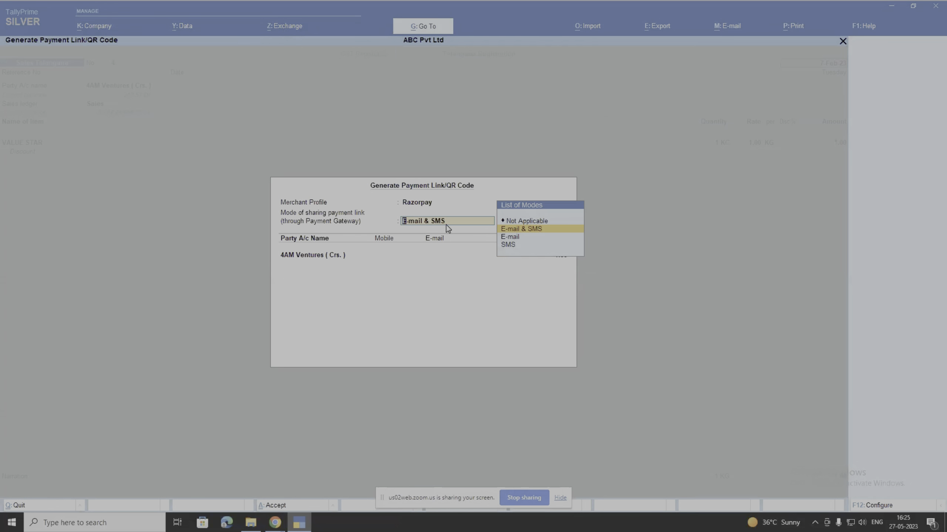
key("Down")
key("Down")
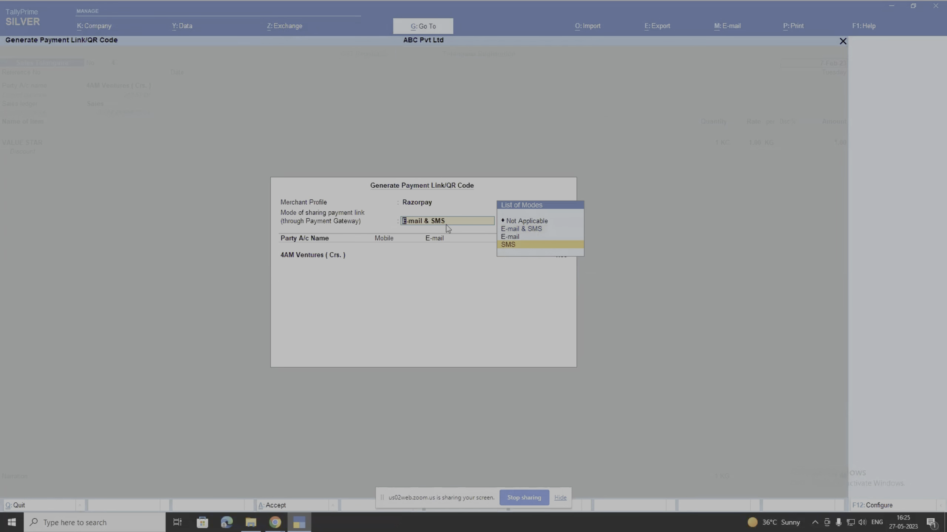
key("Up")
key("Up")
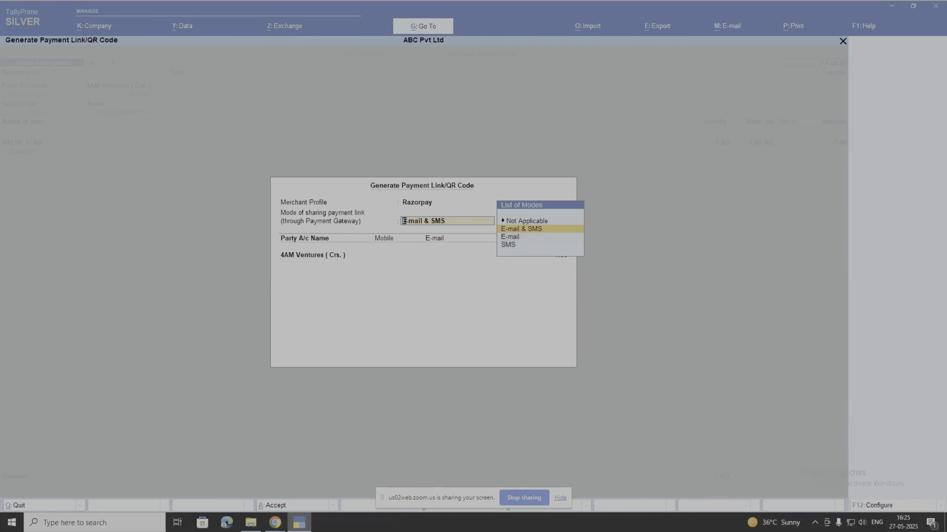
key("Return")
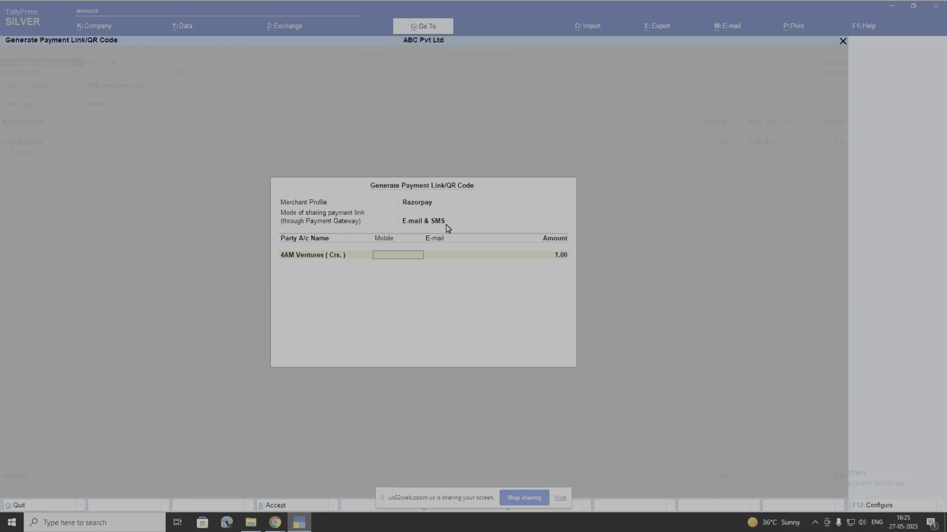
key("Escape")
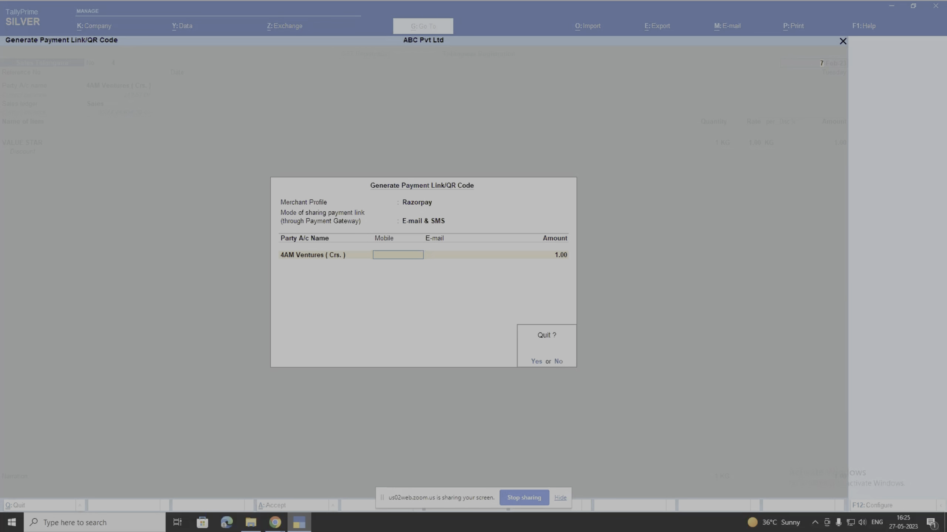
key("y")
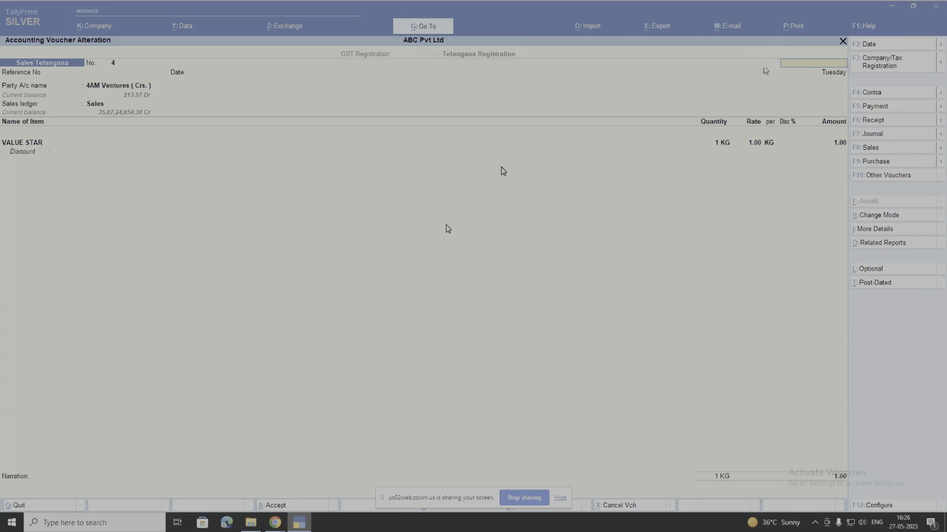
Close the voucher alteration and creation screens and open the Day Book from the Gateway of Tally.
key("Escape")
key("Return")
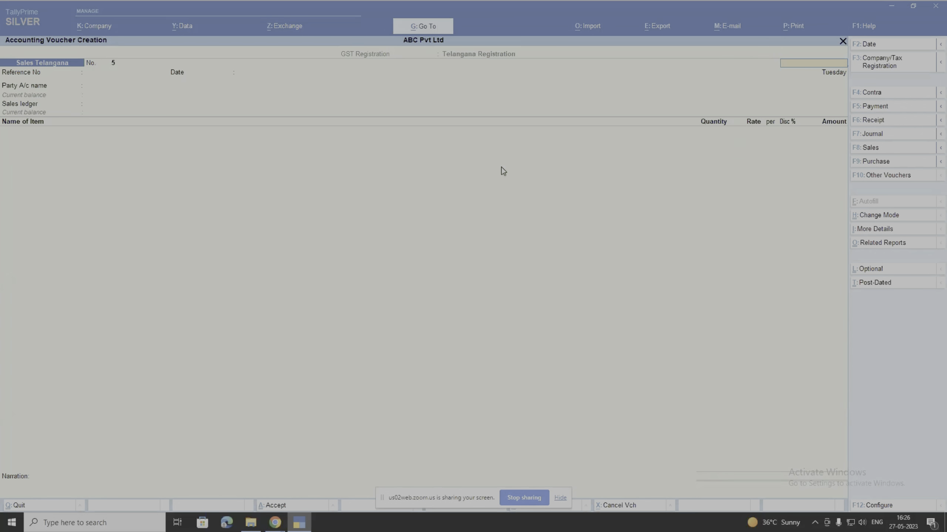
key("Escape")
key("Return")
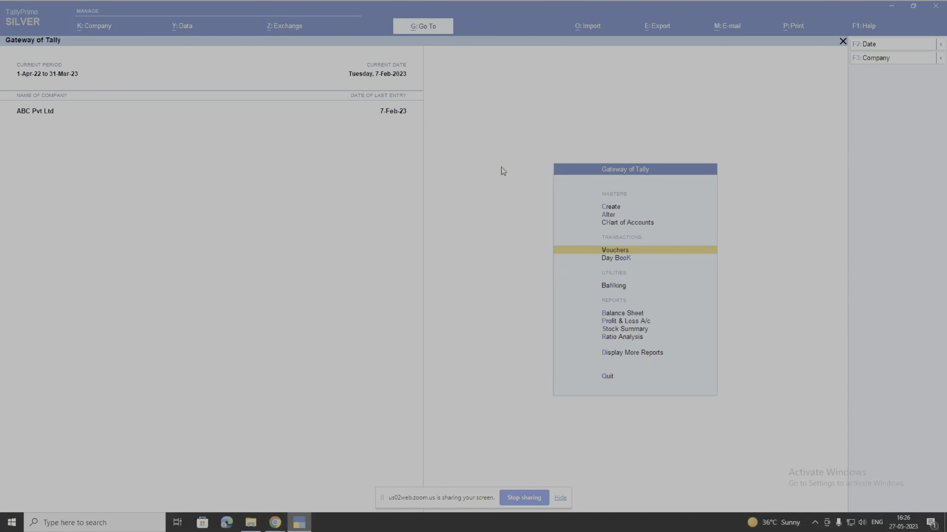
key("Down")
key("Down")
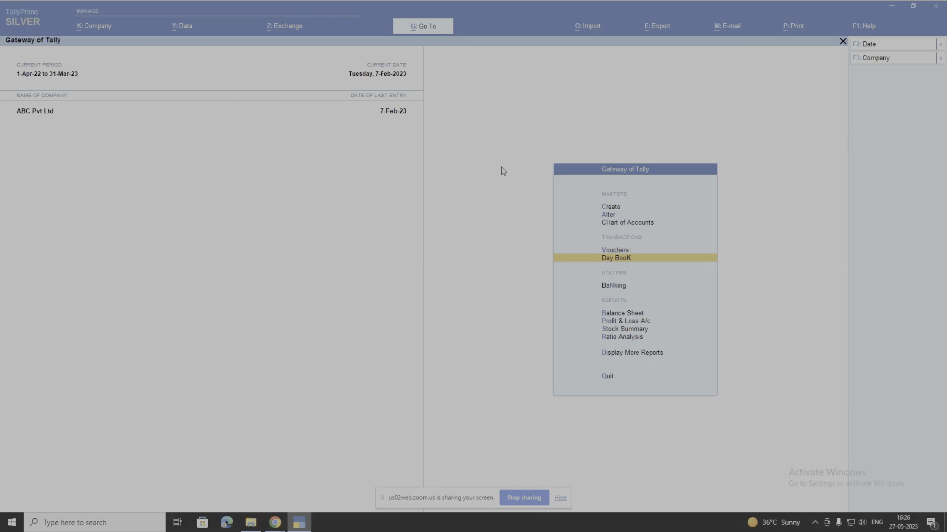
key("Up")
key("Return")
key("Escape")
key("Return")
key("Escape")
key("Return")
Select sales vouchers 8653 to 8656, from Fresh Cake Studio (Kalyan) through Sindh Punjab, in the Day Book.
key("Down")
key("Down")
key("Down")
key("Down")
key("Down")
key("Down")
key("Down")
key("Down")
key("Down")
key("Down")
key("Down")
key("Down")
key("Down")
key("Down")
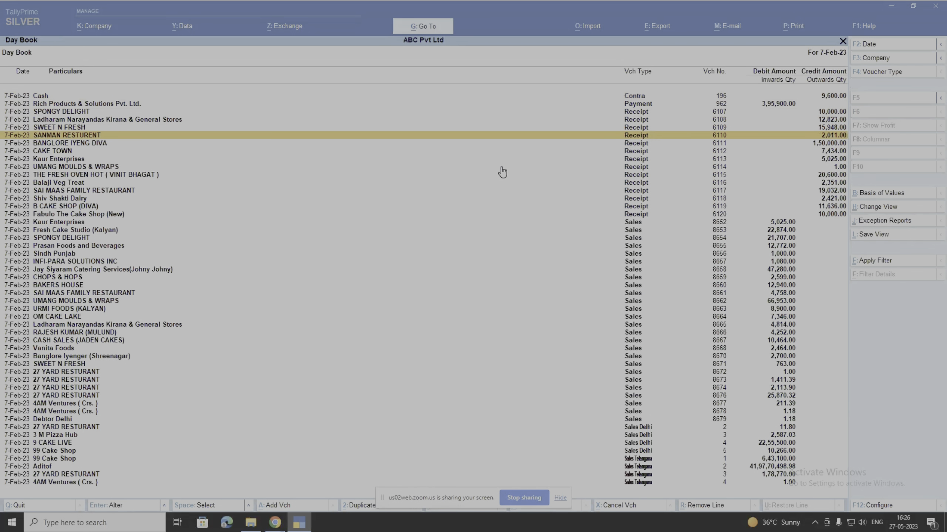
key("Down")
key("Down")
key("Down")
key("space")
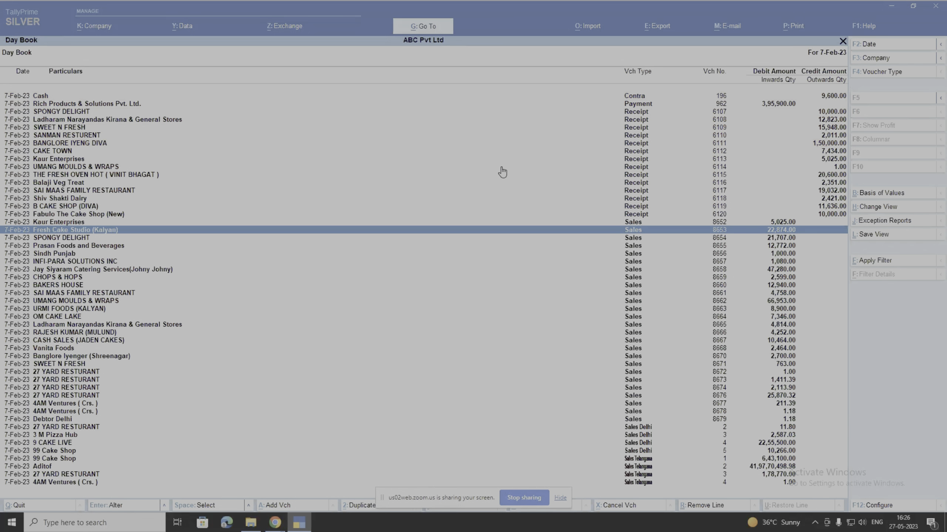
key("Down")
key("space")
key("Down")
key("Down")
key("space")
key("Up")
key("space")
key("Down")
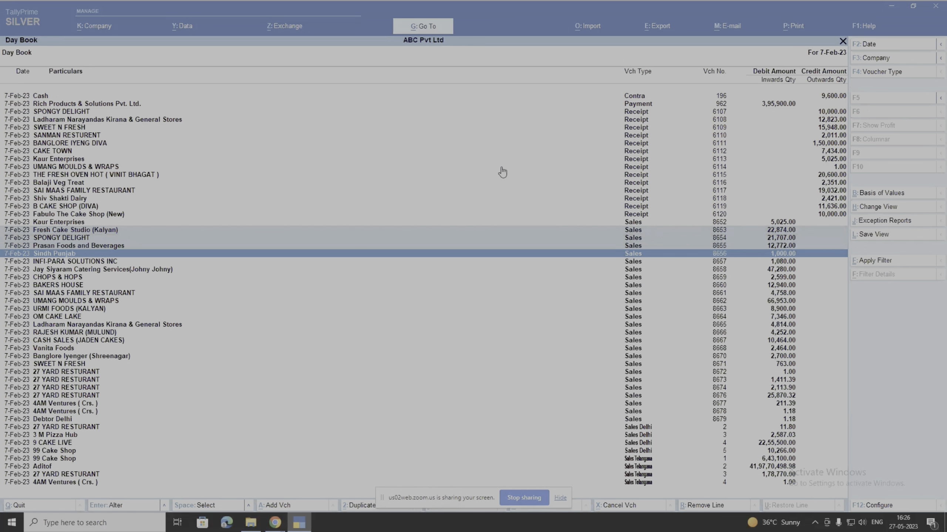
key("Down")
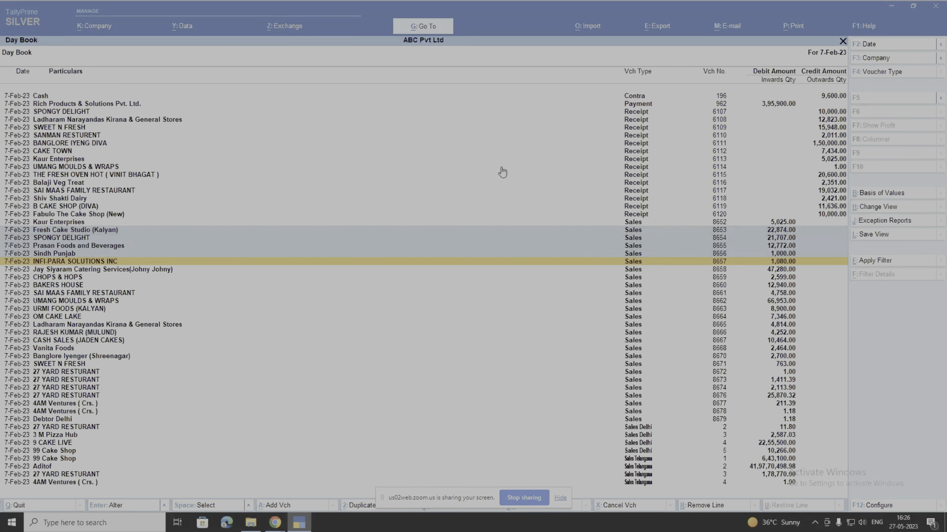
Open payment link/QR code generation for the selected vouchers with the Razorpay profile and E-mail & SMS sharing.
left_click(279, 35)
key("Down")
key("Down")
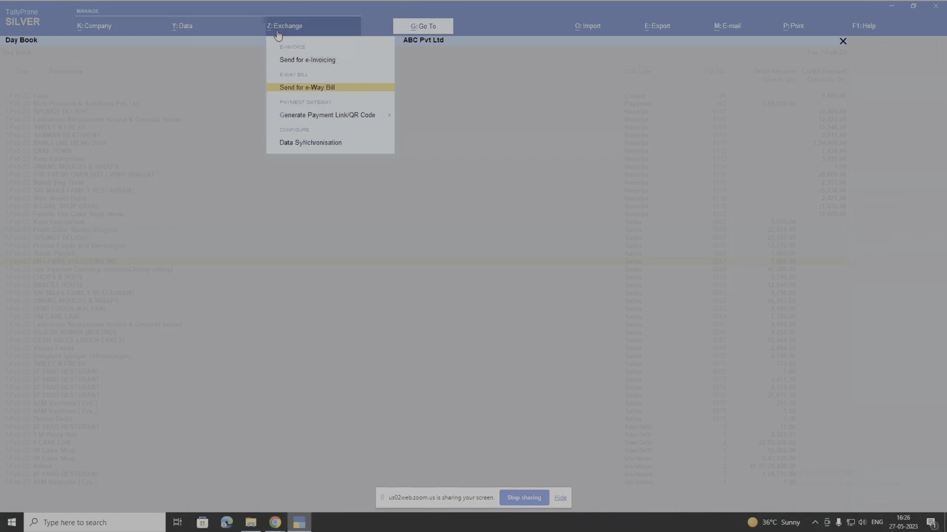
key("Return")
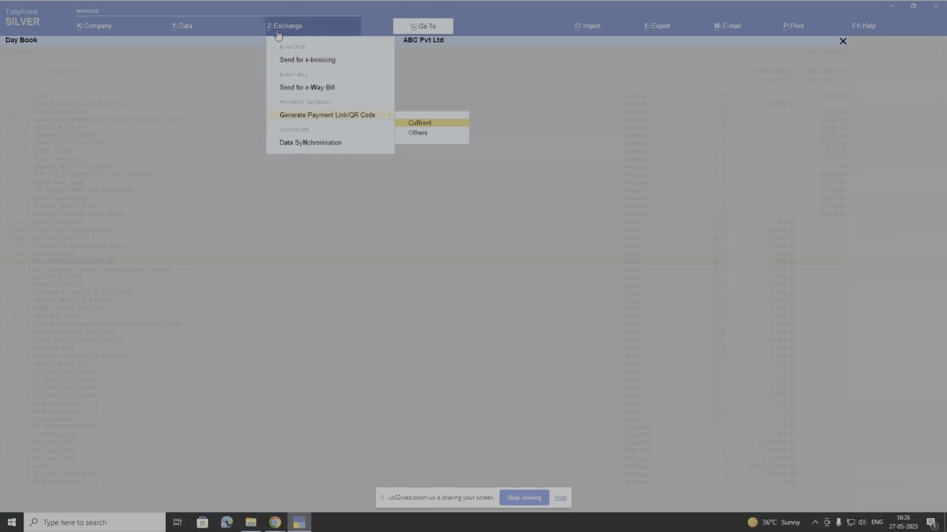
key("Return")
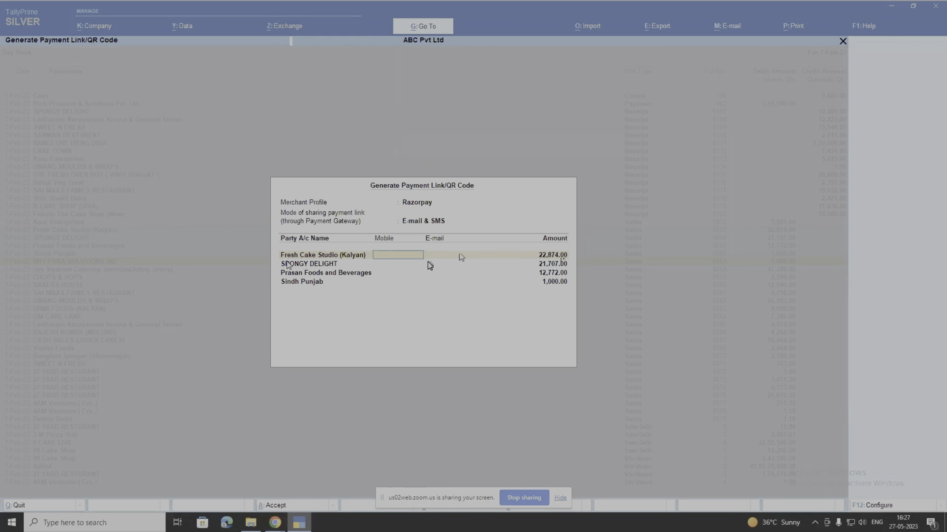
Check the link-sharing modes for the selected vouchers and quit back to the Day Book without generating links.
key("BackSpace")
key("BackSpace")
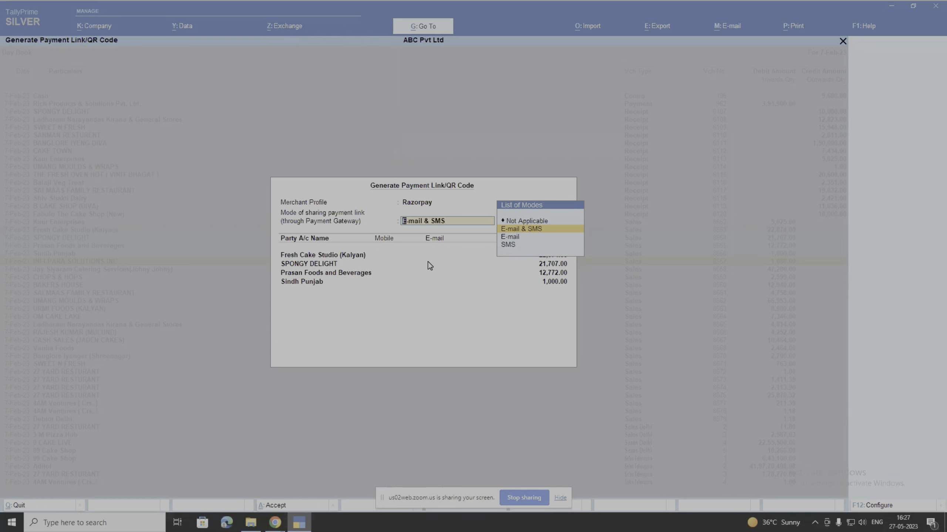
key("BackSpace")
key("Escape")
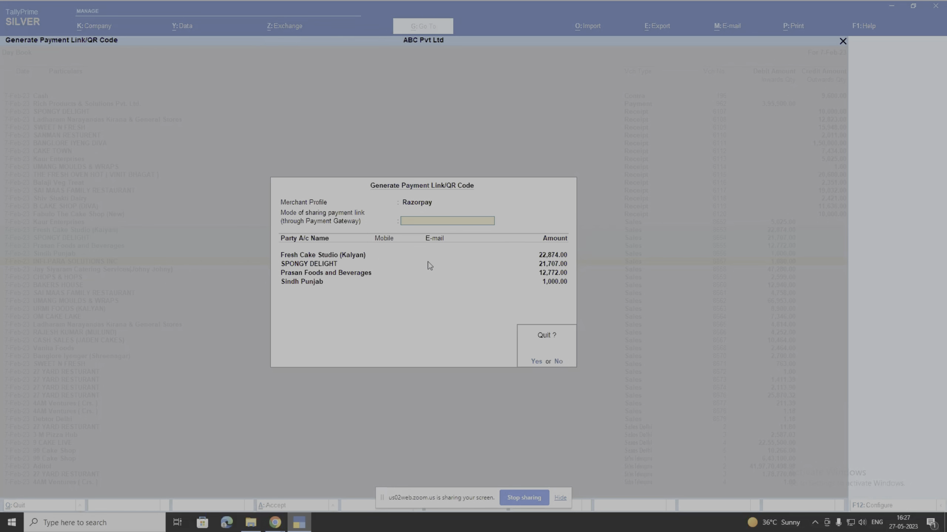
key("y")
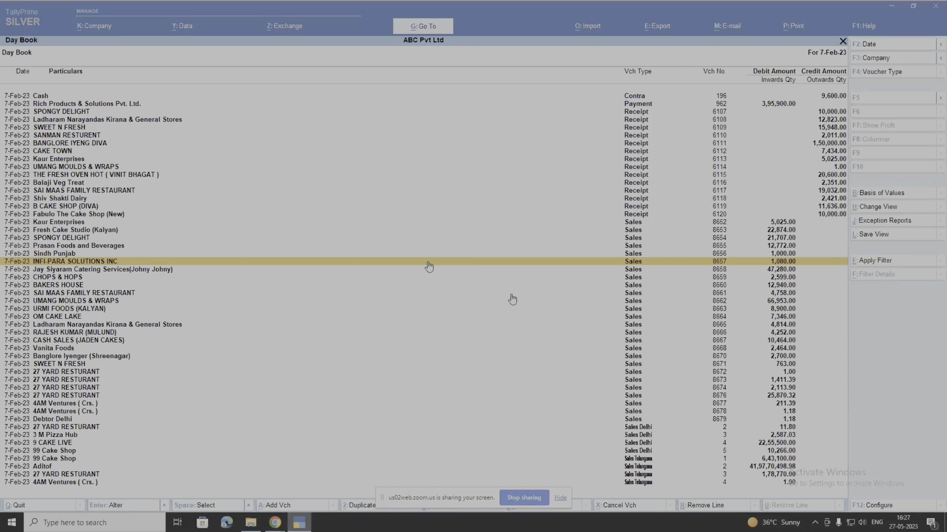
Set the Day Book's Status of Vouchers basis to With Payment Link/QR Code.
left_click(889, 195)
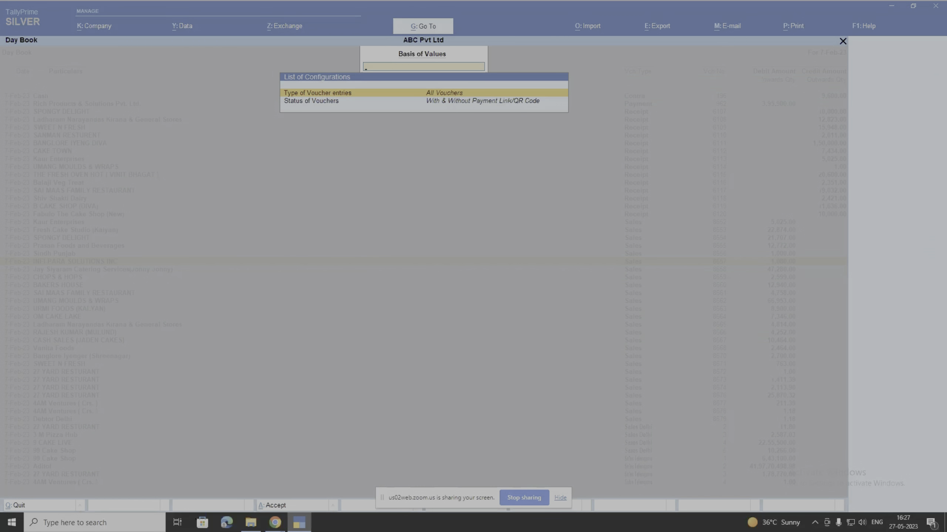
key("Down")
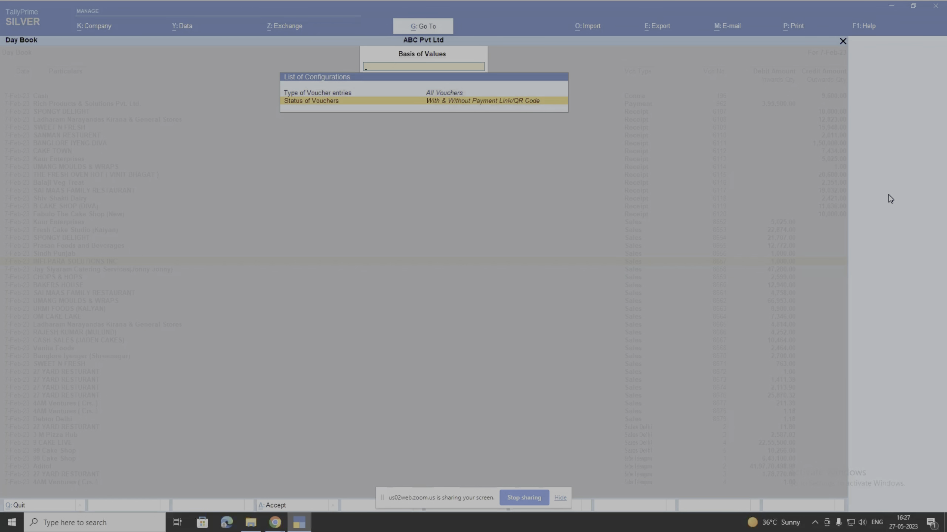
key("Return")
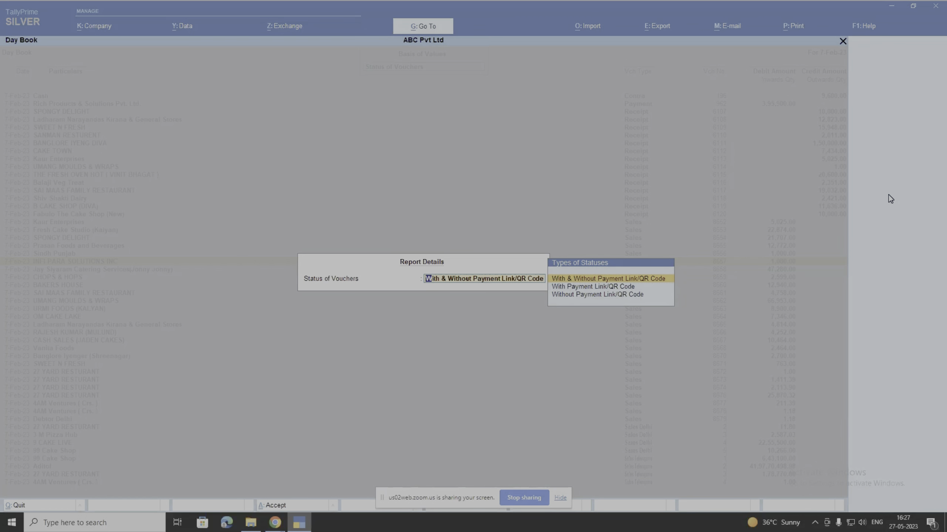
key("Up")
key("Up")
key("Up")
key("Down")
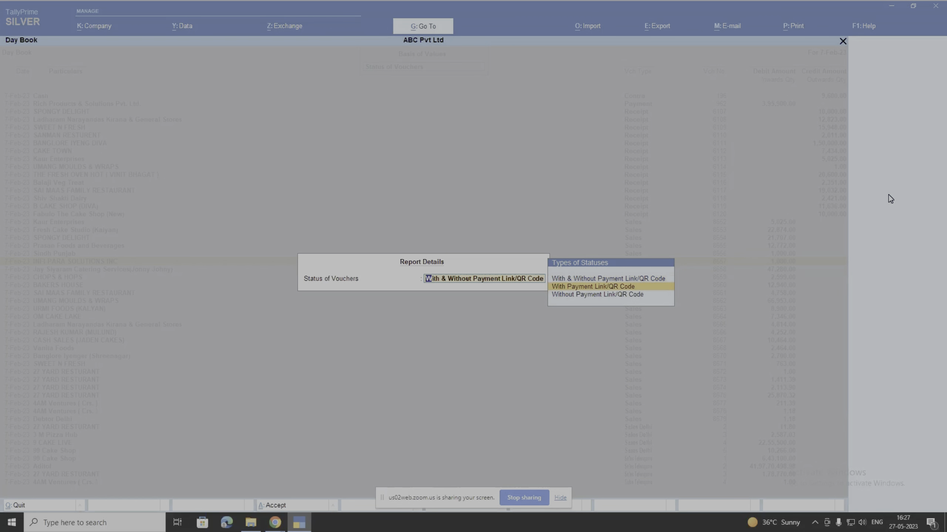
key("Down")
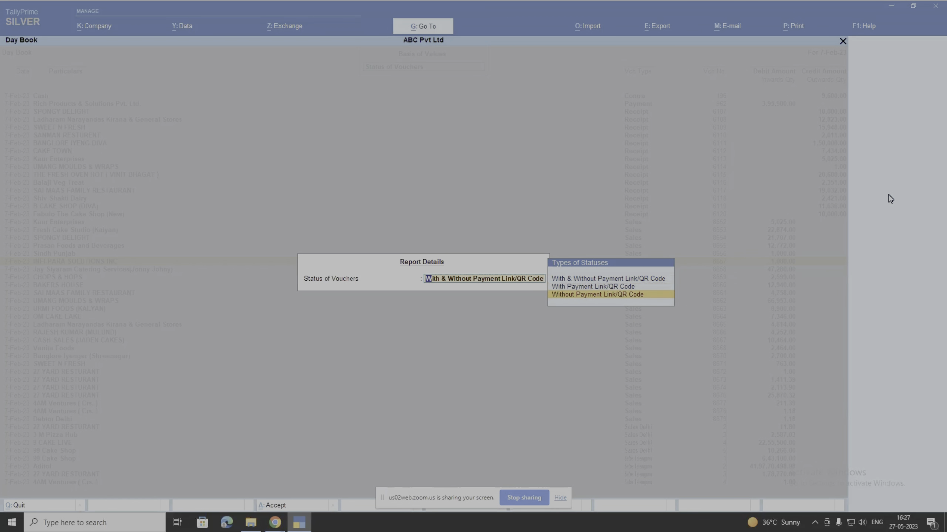
key("Down")
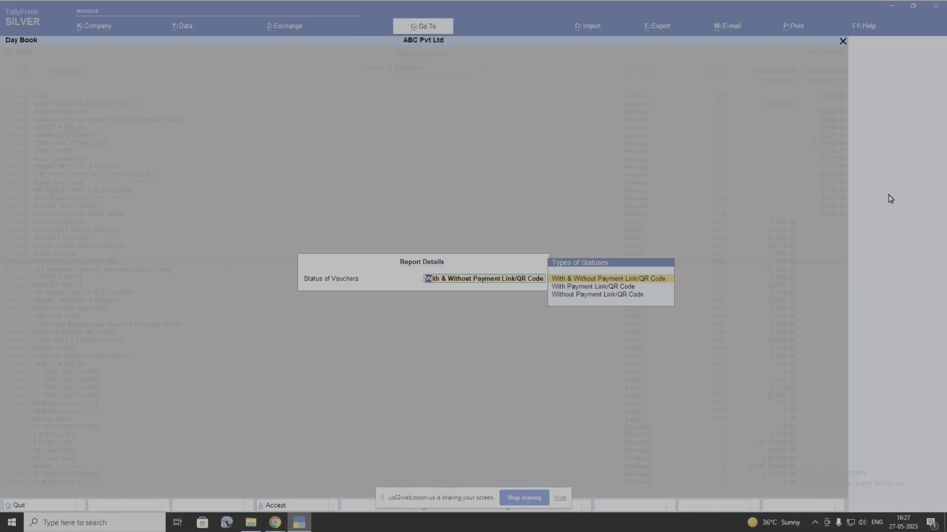
key("Down")
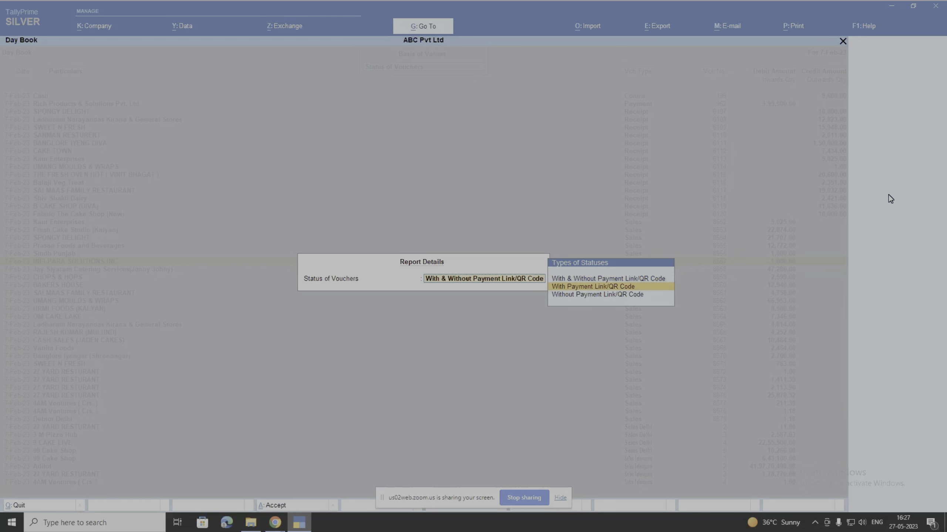
key("Return")
key("Escape")
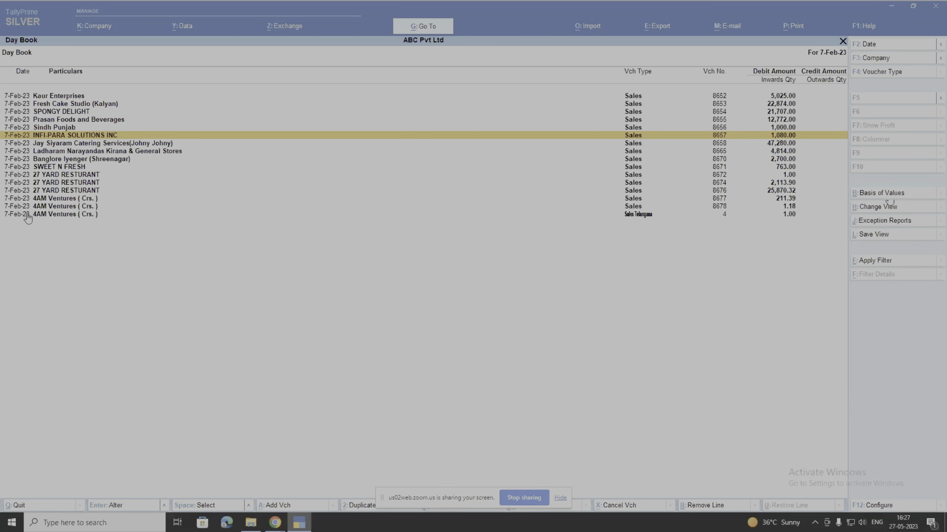
Open 27 YARD RESTURANT's sales voucher 8672 from the filtered Day Book.
key("Down")
key("Down")
key("Down")
key("Down")
key("Down")
key("Return")
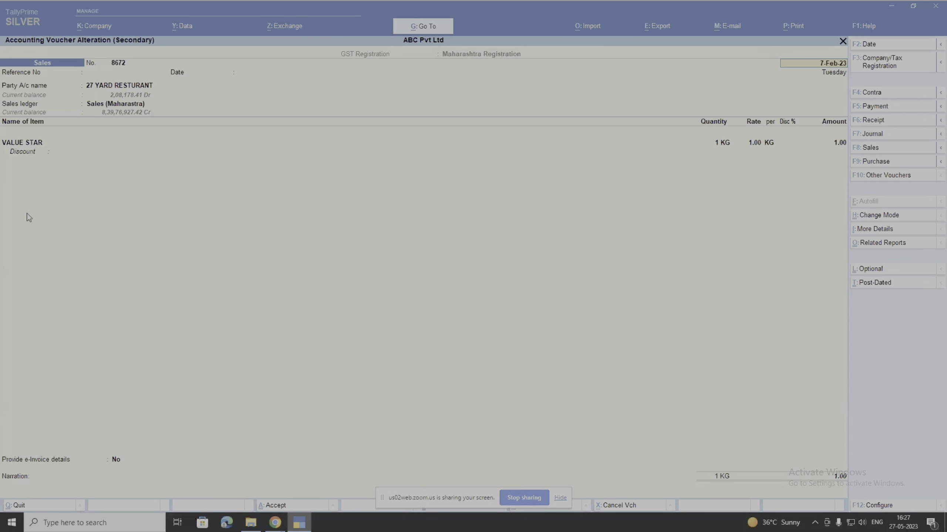
Preview the voucher's printed invoice to examine its payment QR code, and return to the Gateway of Tally.
key("ctrl+p")
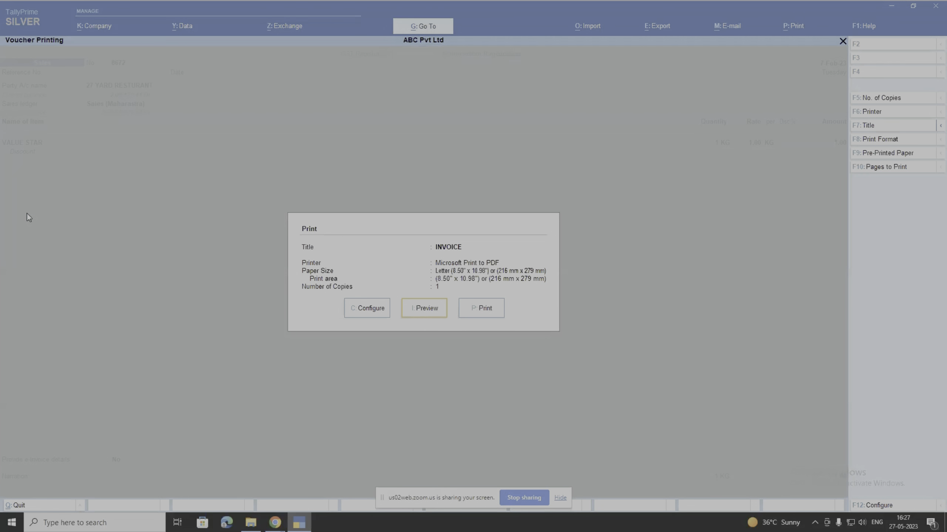
key("i")
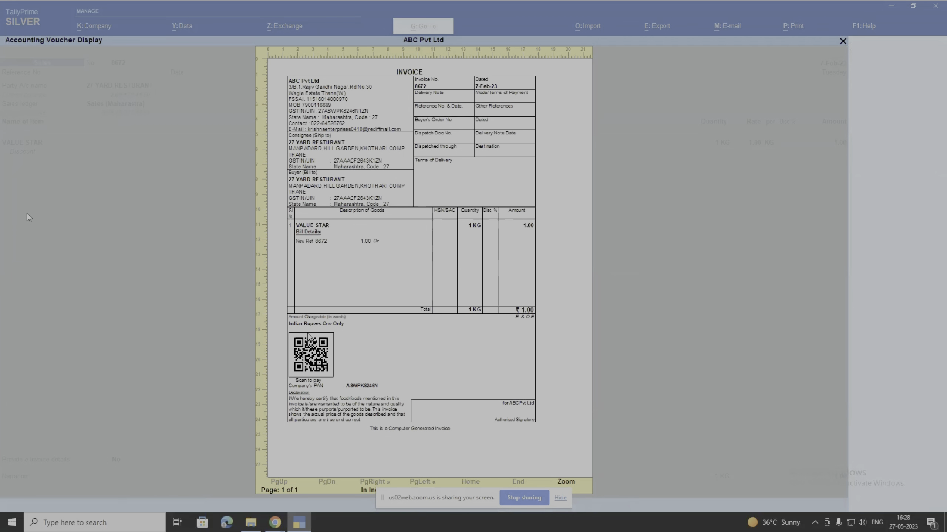
key("Escape")
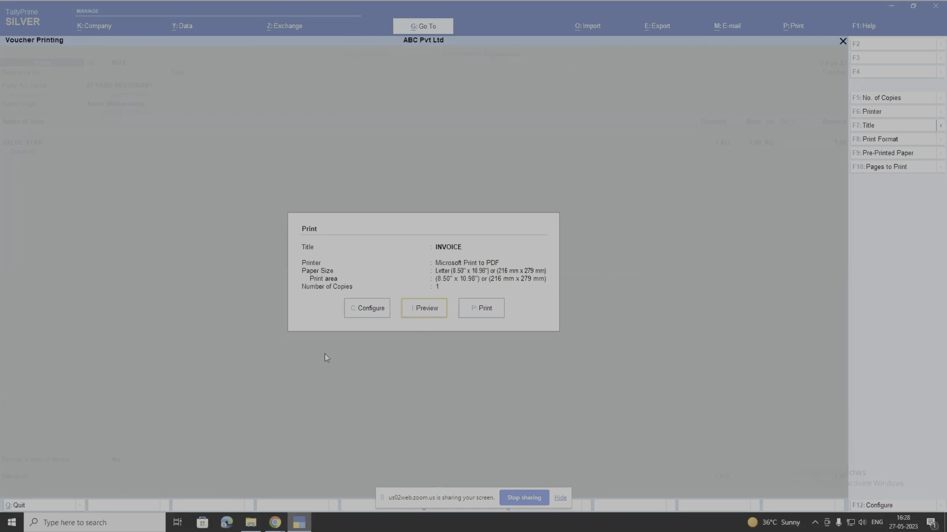
key("Escape")
key("Escape")
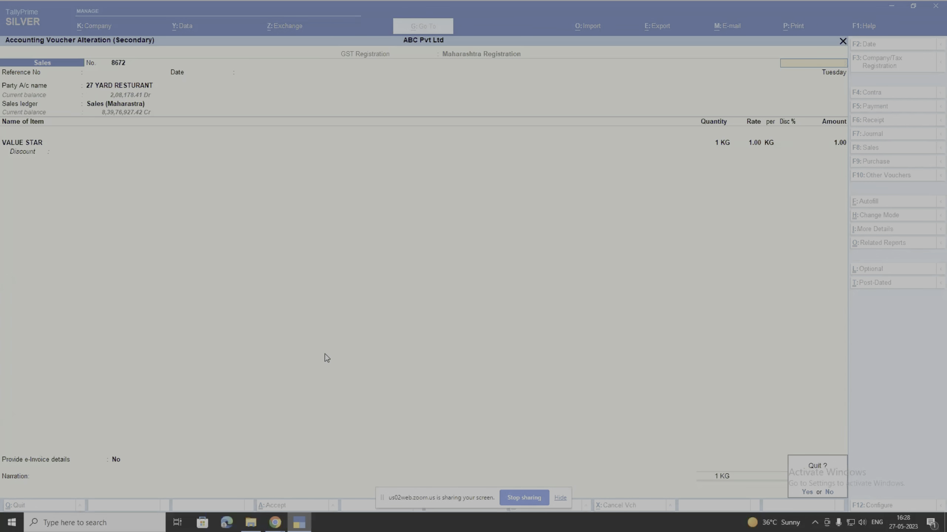
key("y")
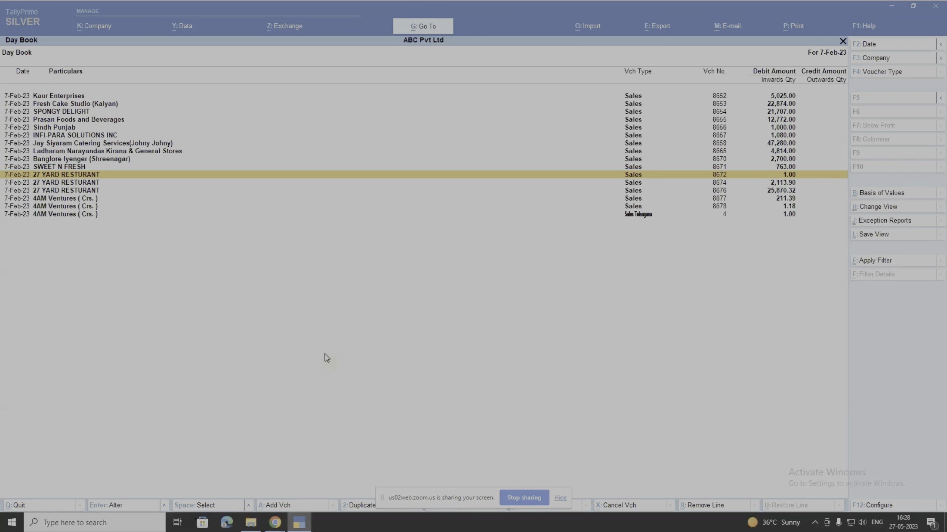
key("Escape")
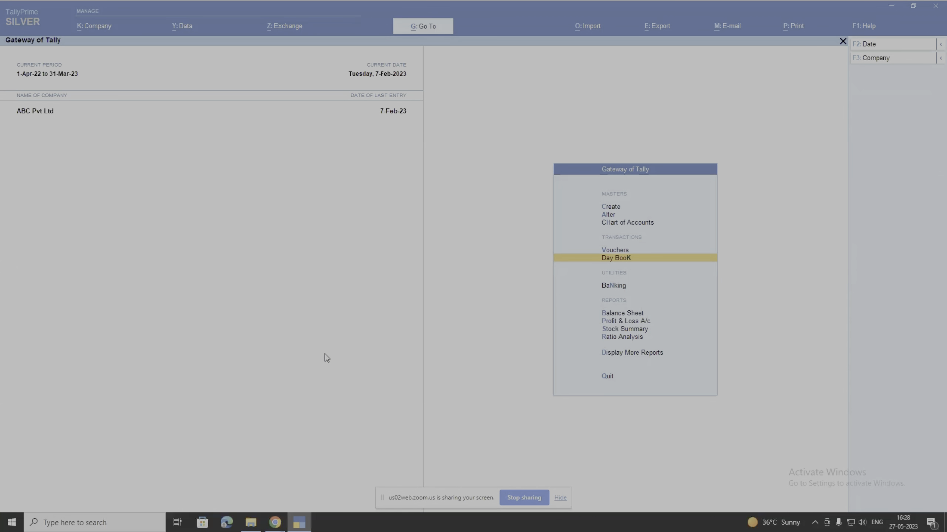